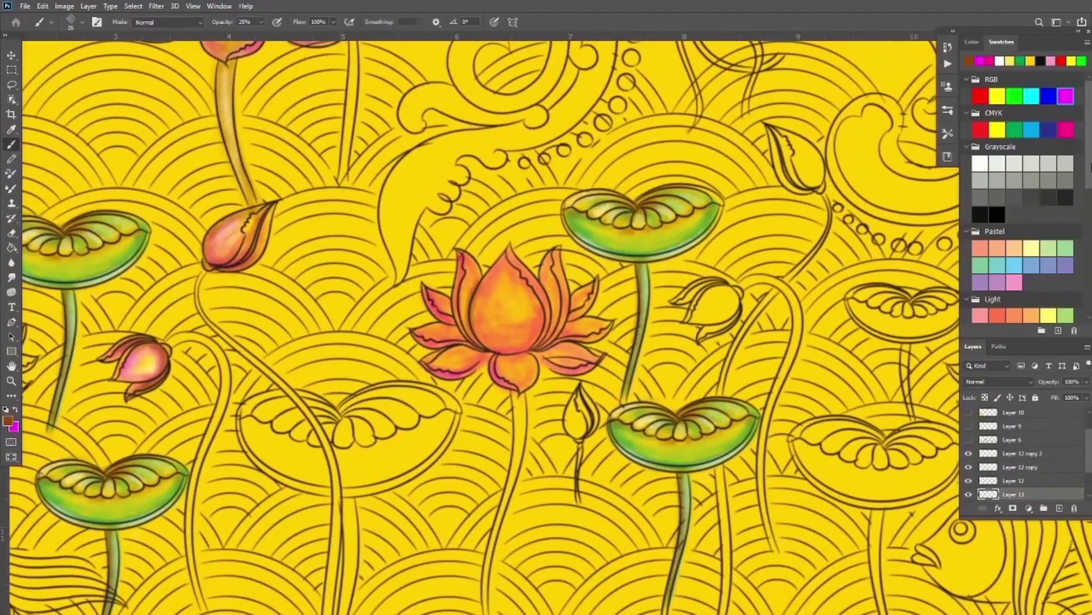
Compare with a layer hidden, then lighten the orange lotus petals with a soft stroke
{"action": "left_click", "coordinate": [969, 439]}
{"action": "left_click", "coordinate": [969, 413]}
{"action": "key", "text": "ctrl+plus"}
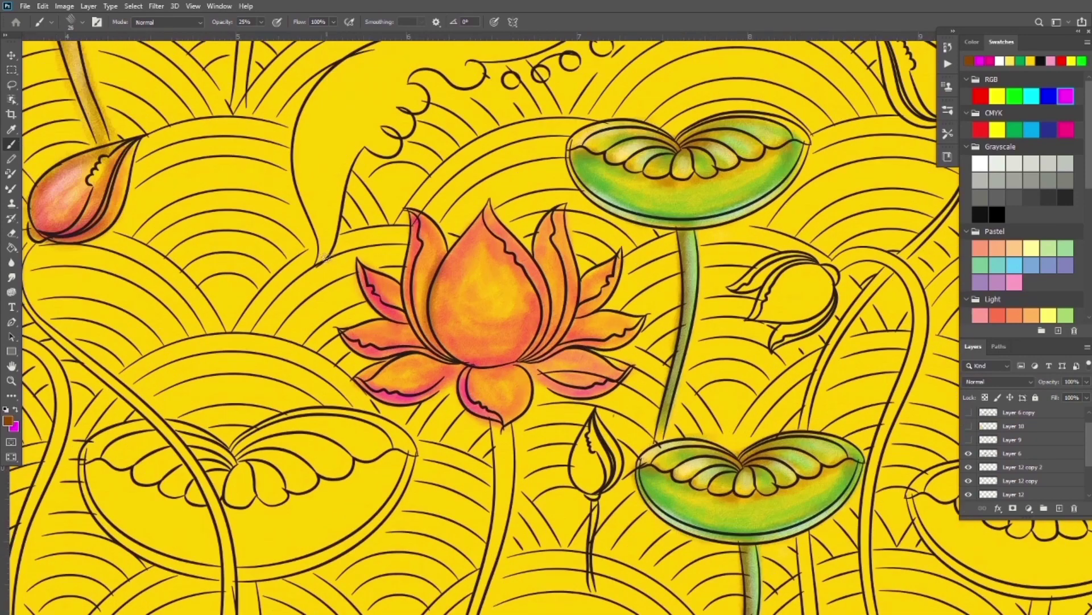
{"action": "key", "text": "f"}
{"action": "key", "text": "f"}
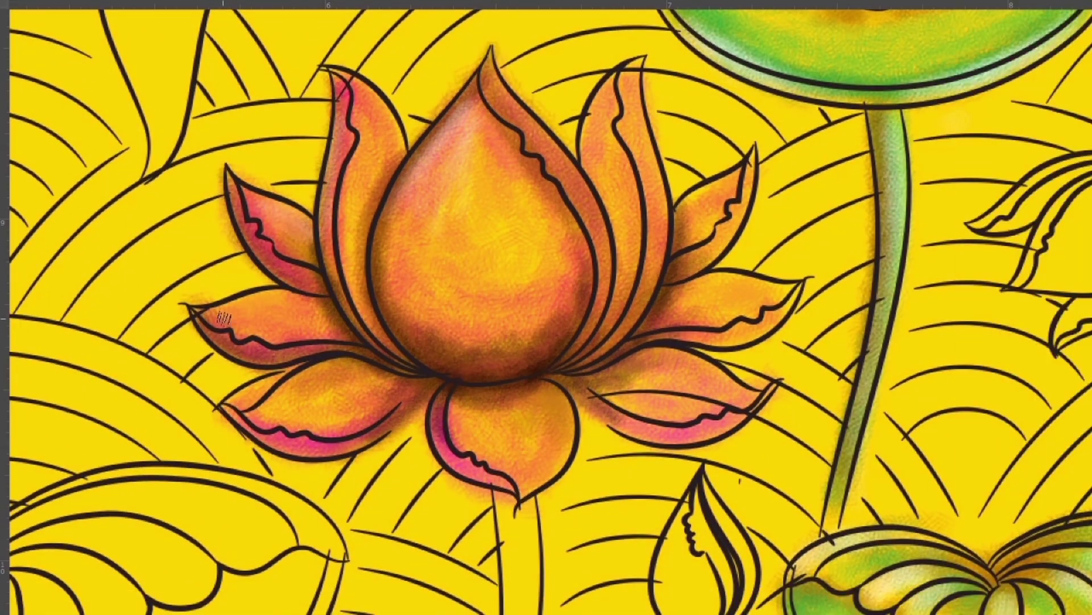
{"action": "left_click_drag", "start_coordinate": [291, 420], "coordinate": [511, 210]}
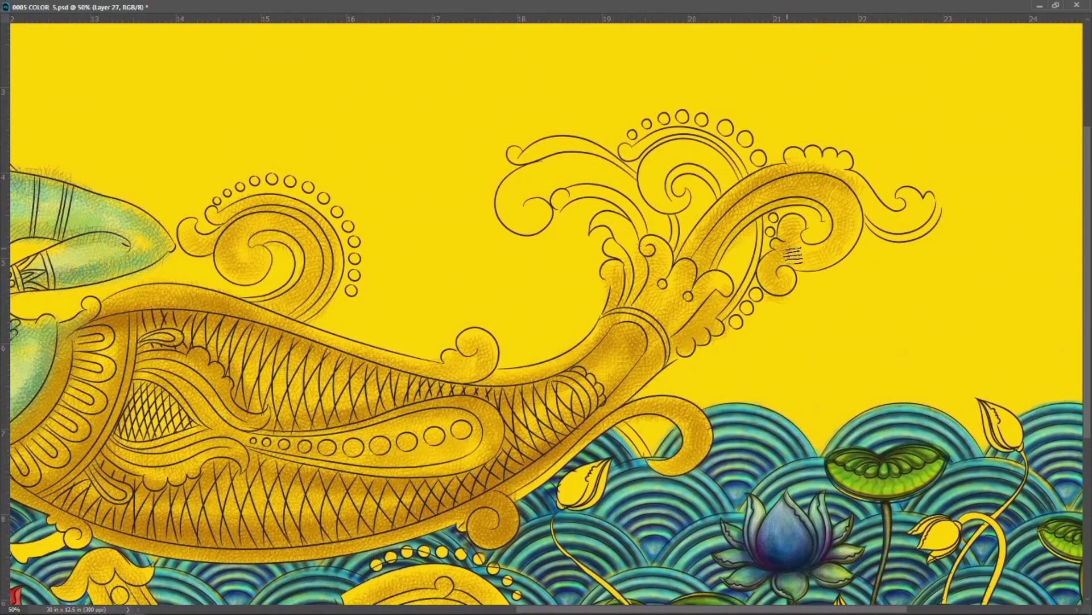
Paint gold shading over the fish tail's scrollwork swirls on Layer 27
{"action": "left_click_drag", "start_coordinate": [794, 256], "coordinate": [730, 183]}
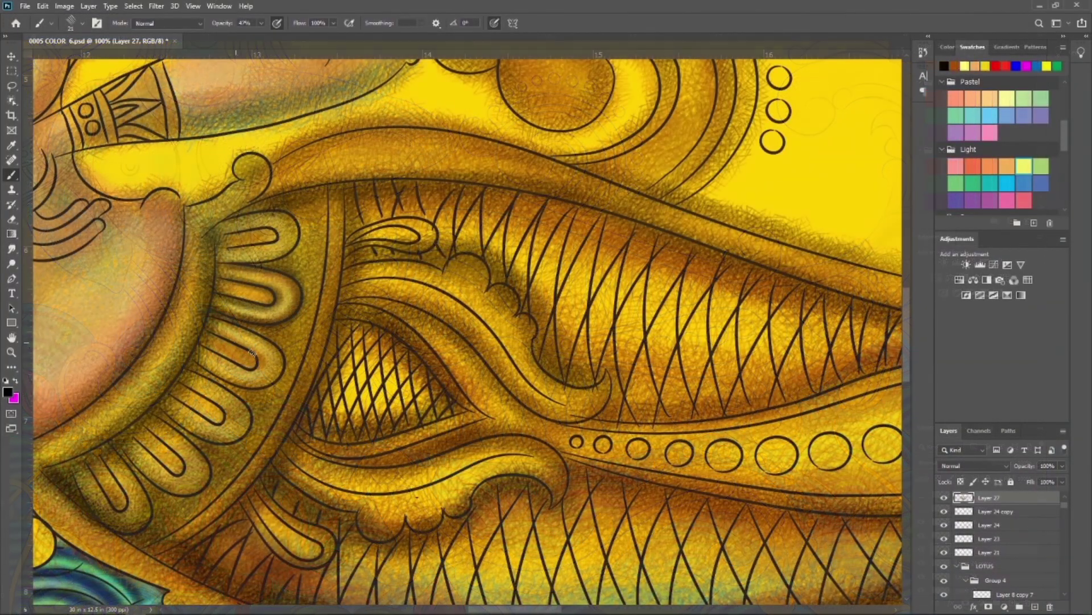
Darken the tail's fan petals and brighten the gold band below them
{"action": "left_click_drag", "start_coordinate": [245, 387], "coordinate": [141, 447]}
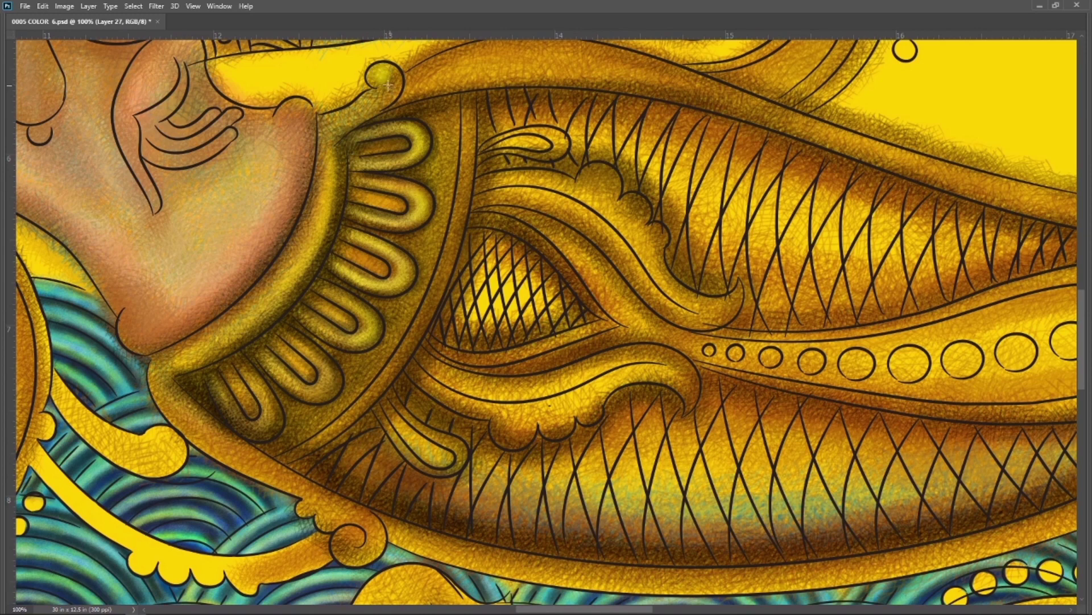
{"action": "left_click_drag", "start_coordinate": [166, 364], "coordinate": [336, 153]}
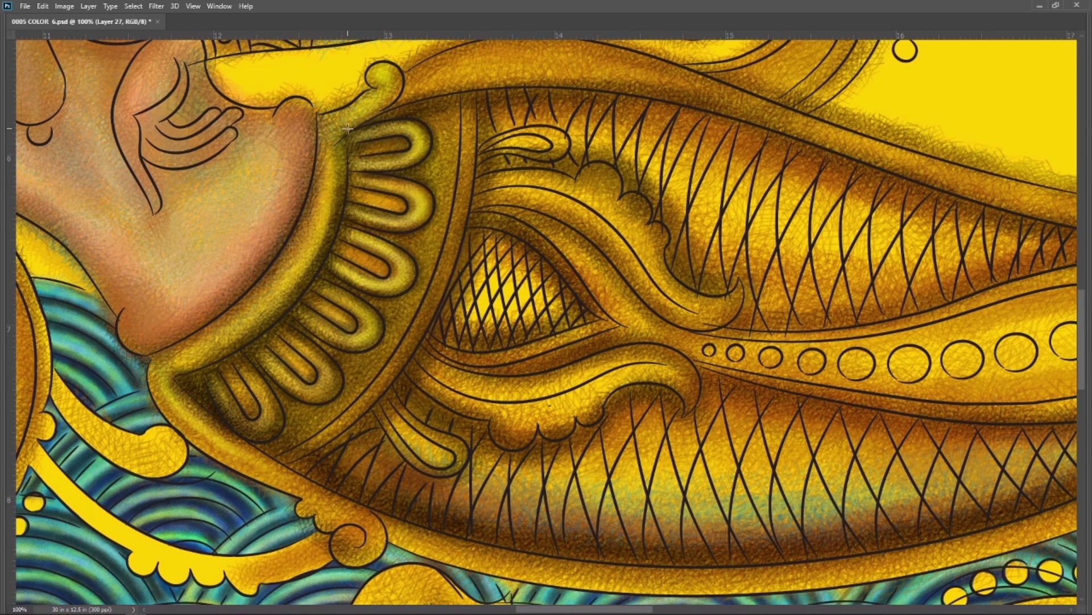
{"action": "right_click", "coordinate": [347, 128]}
{"action": "key", "text": "Escape"}
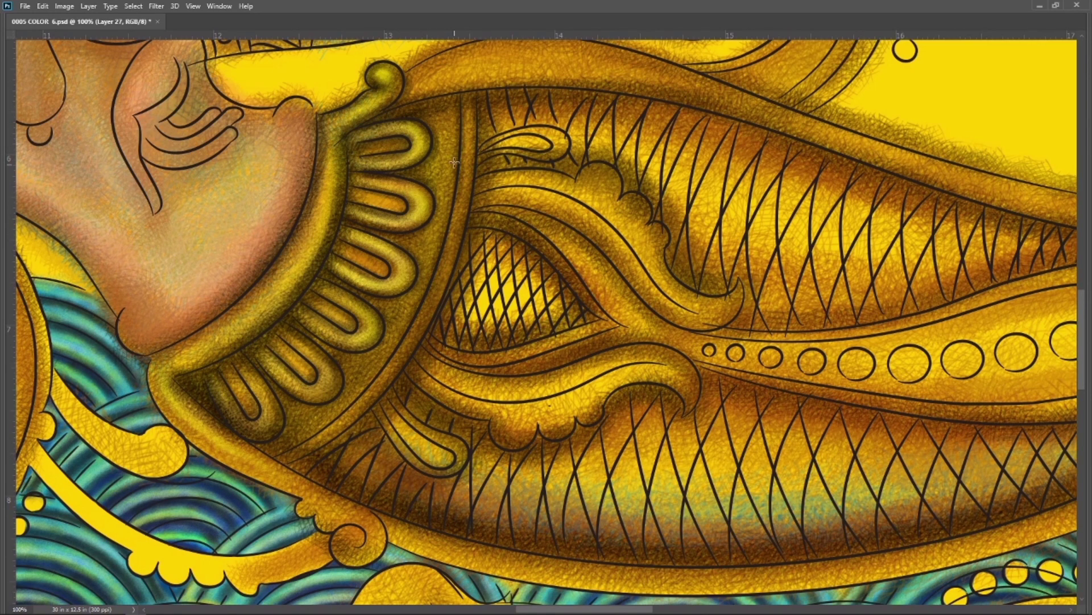
Survey the tail, hand and torso, then switch to a hatch-shaped brush tip
{"action": "left_click_drag", "start_coordinate": [421, 299], "coordinate": [435, 292]}
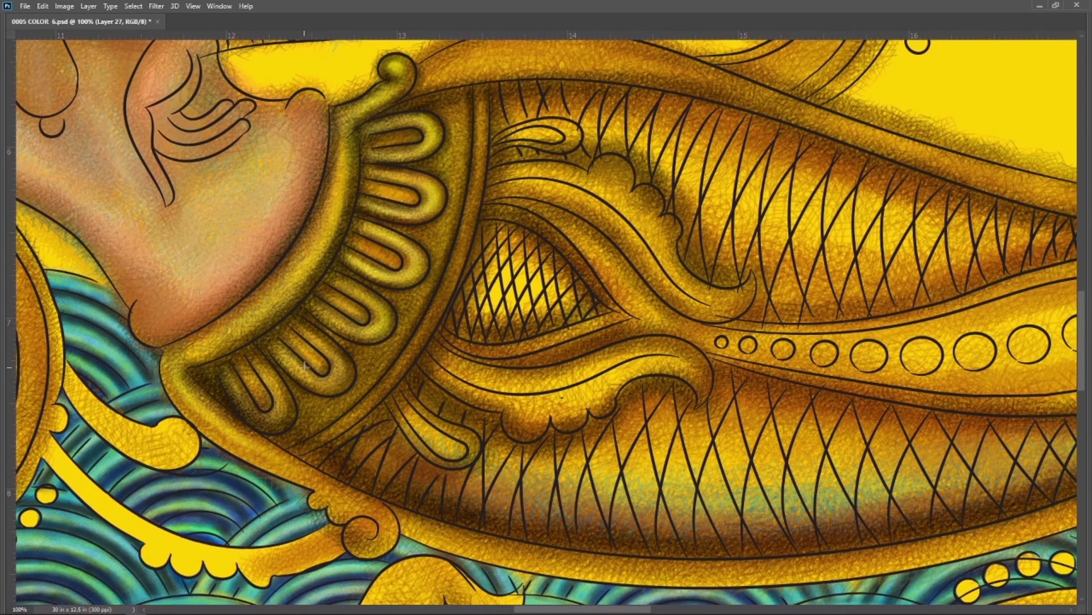
{"action": "left_click_drag", "start_coordinate": [329, 443], "coordinate": [268, 328]}
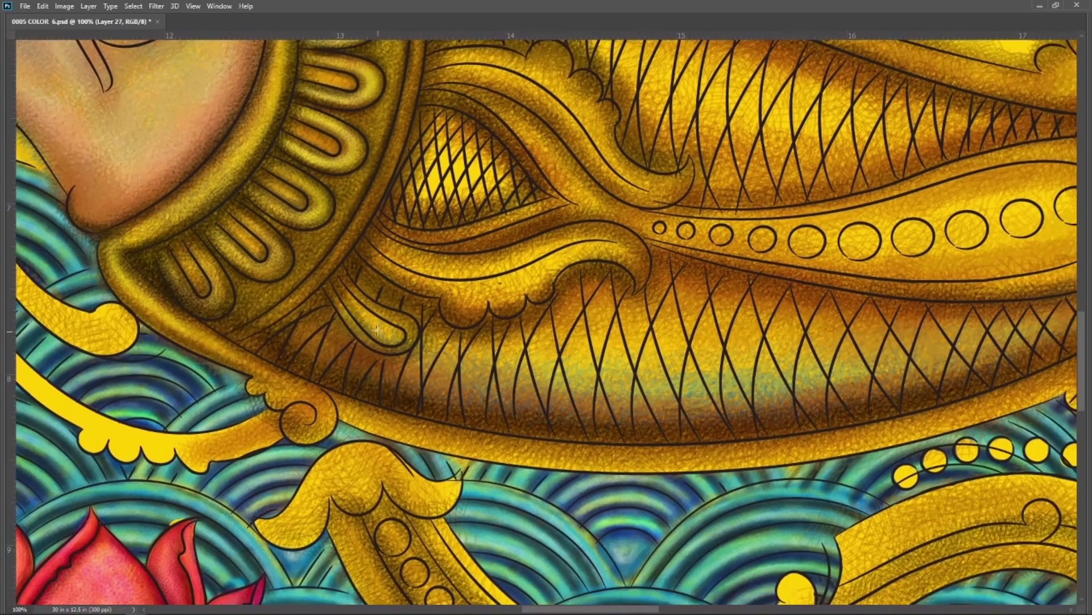
{"action": "left_click_drag", "start_coordinate": [277, 269], "coordinate": [376, 479]}
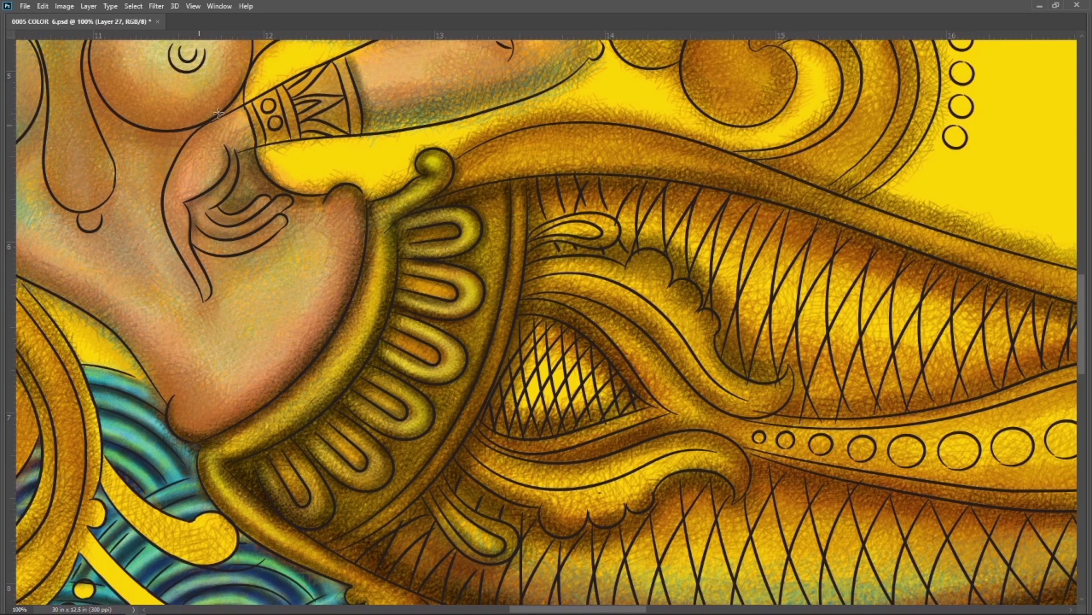
{"action": "left_click_drag", "start_coordinate": [99, 23], "coordinate": [277, 175]}
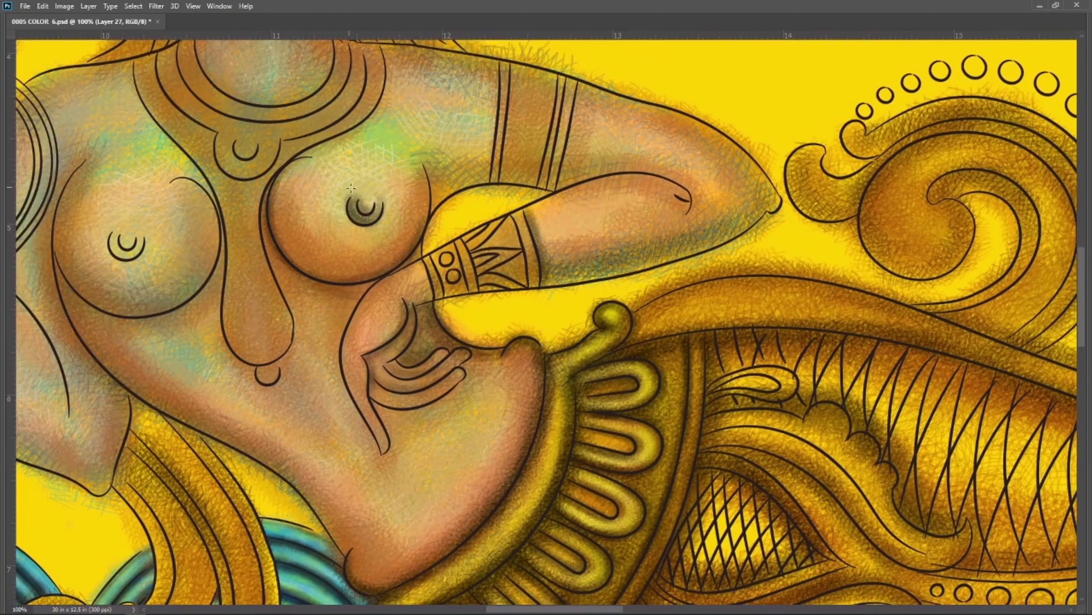
{"action": "left_click_drag", "start_coordinate": [435, 234], "coordinate": [406, 160]}
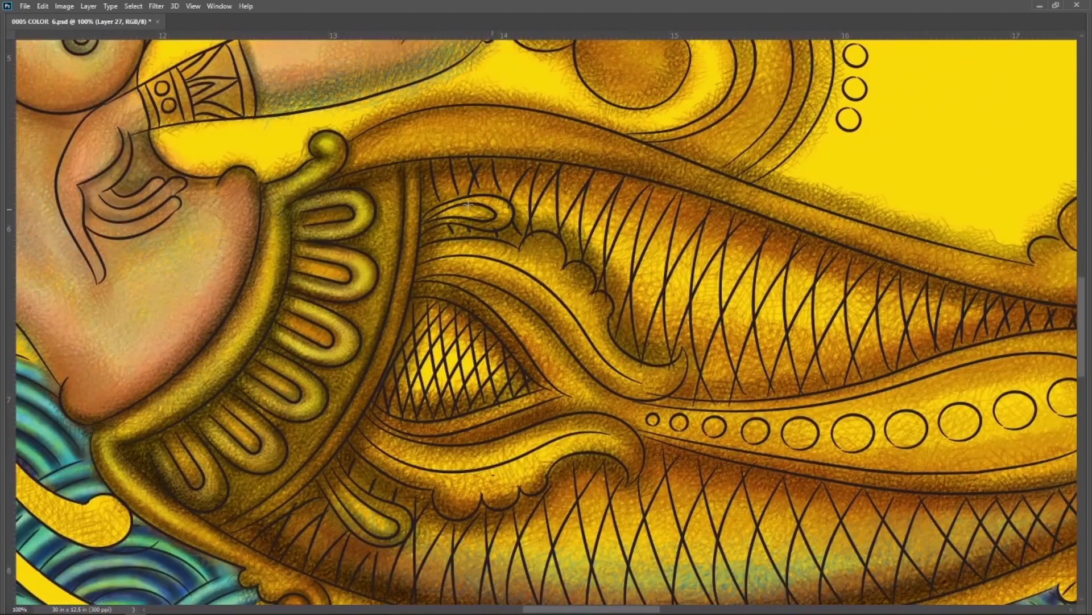
{"action": "left_click_drag", "start_coordinate": [455, 218], "coordinate": [407, 169]}
{"action": "right_click", "coordinate": [491, 321]}
{"action": "key", "text": "Return"}
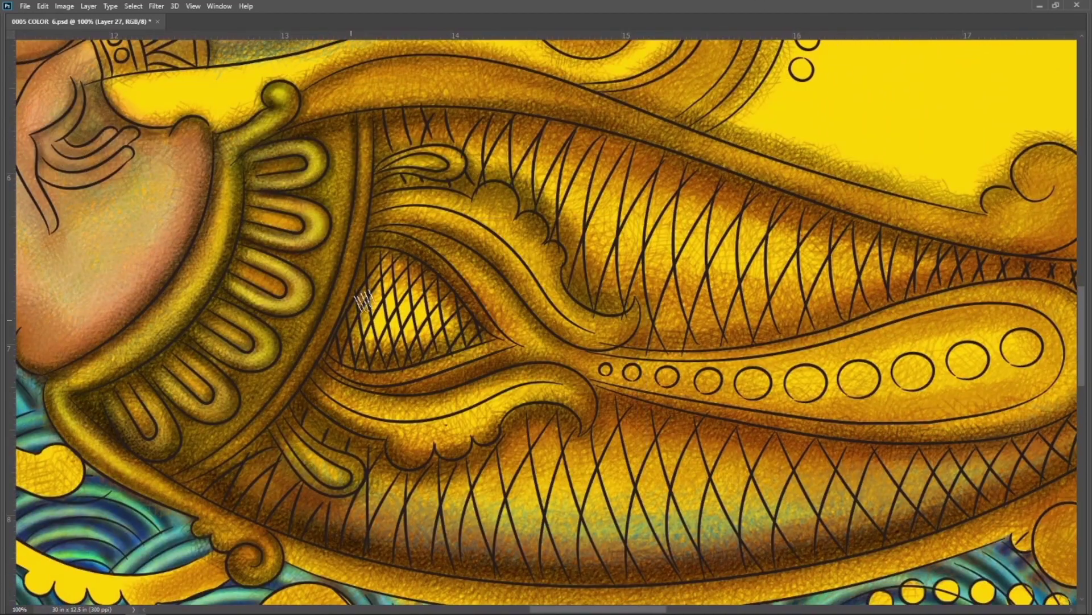
Darken the hatched shading around and inside the tail's row of circles
{"action": "left_click_drag", "start_coordinate": [519, 217], "coordinate": [526, 123]}
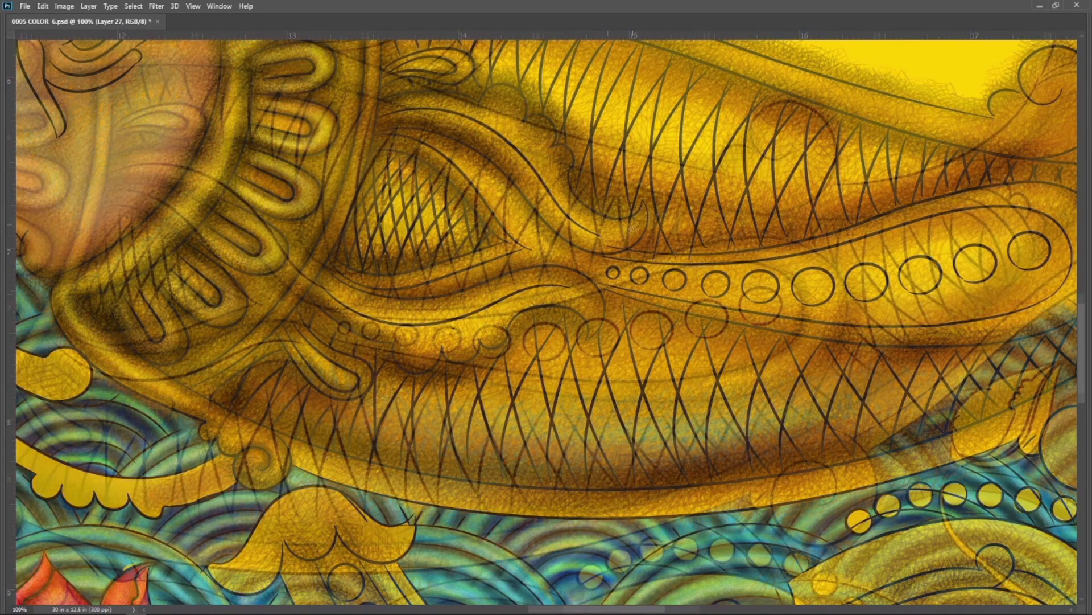
{"action": "left_click_drag", "start_coordinate": [477, 191], "coordinate": [208, 249]}
{"action": "mouse_move", "coordinate": [510, 387]}
{"action": "left_mouse_down"}
{"action": "mouse_move", "coordinate": [785, 350]}
{"action": "mouse_move", "coordinate": [547, 342]}
{"action": "mouse_move", "coordinate": [741, 305]}
{"action": "left_mouse_up"}
{"action": "left_click_drag", "start_coordinate": [512, 341], "coordinate": [358, 330]}
{"action": "left_click_drag", "start_coordinate": [575, 338], "coordinate": [769, 307]}
{"action": "key", "text": "Tab"}
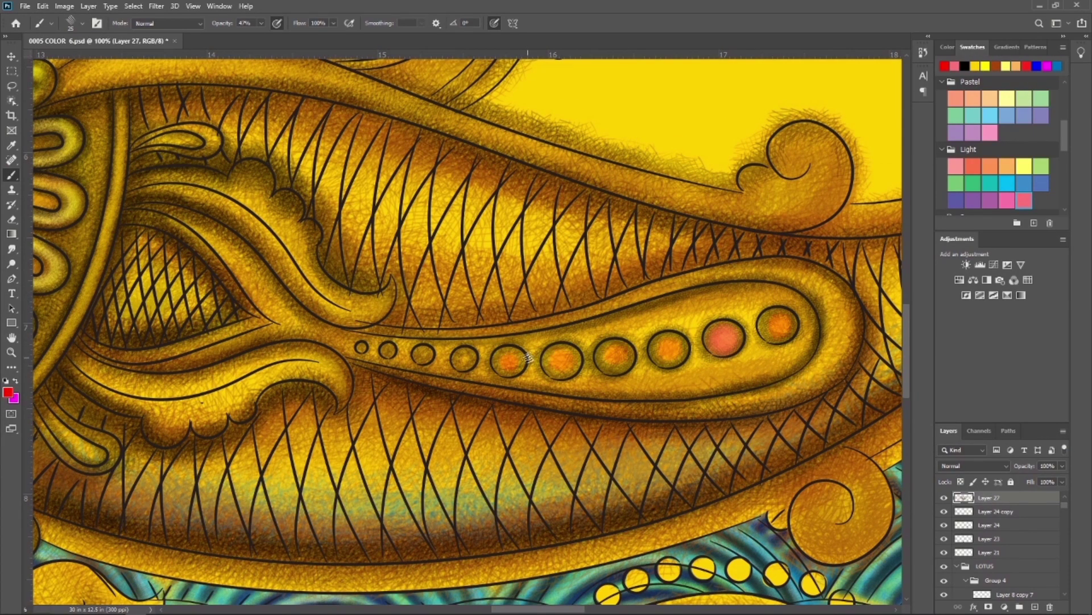
Pick an orange-red colour and lighten the curved gold band beside the fishnet pattern
{"action": "left_click", "coordinate": [973, 167]}
{"action": "key", "text": "Tab"}
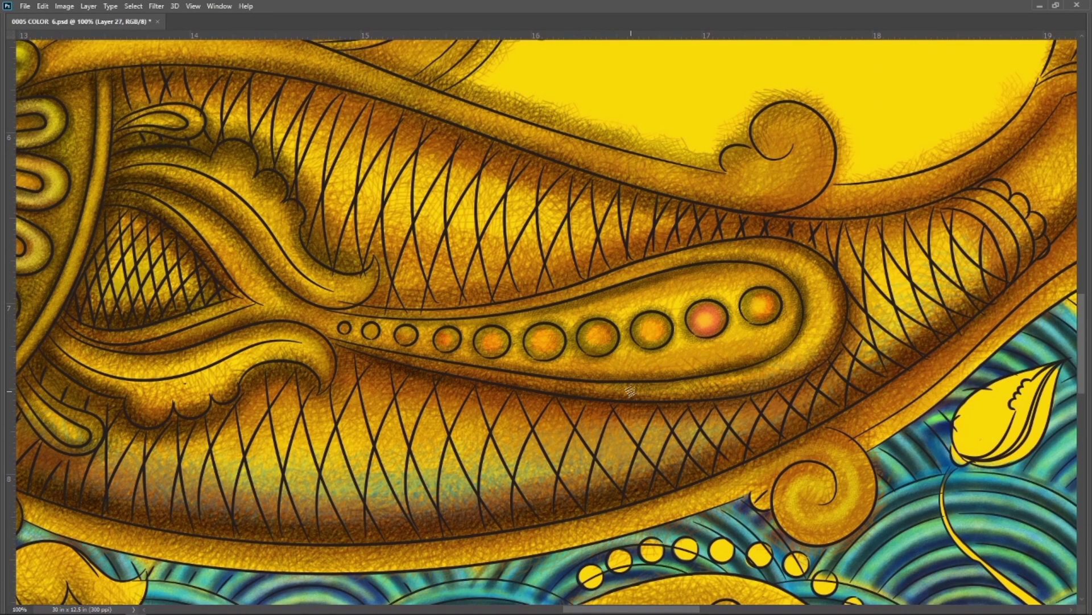
{"action": "mouse_move", "coordinate": [91, 191]}
{"action": "left_mouse_down"}
{"action": "mouse_move", "coordinate": [259, 288]}
{"action": "mouse_move", "coordinate": [245, 353]}
{"action": "left_mouse_up"}
{"action": "left_click_drag", "start_coordinate": [267, 216], "coordinate": [239, 432]}
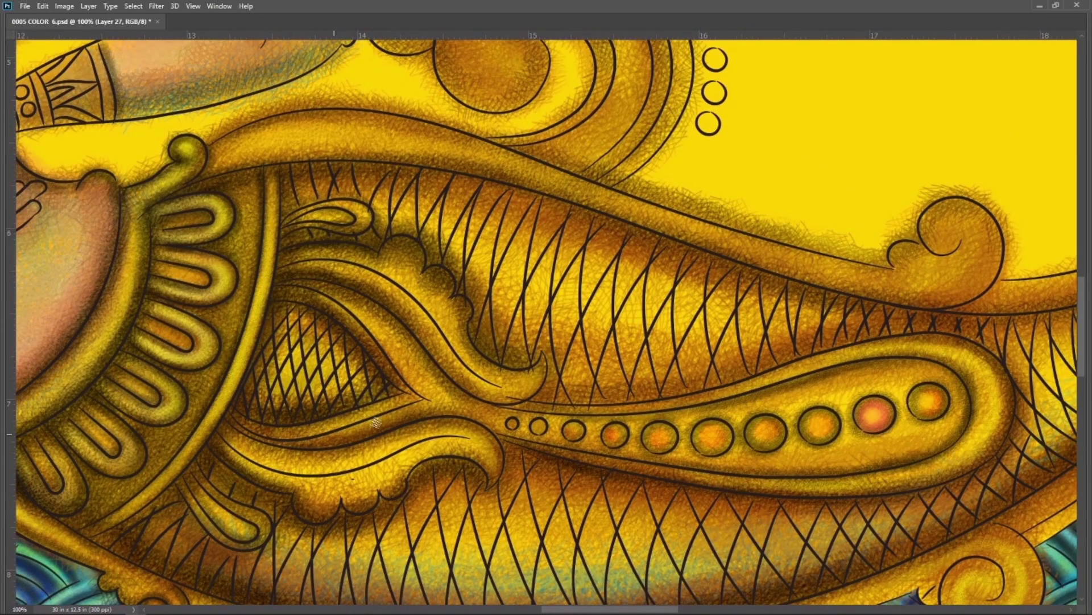
{"action": "left_click_drag", "start_coordinate": [370, 421], "coordinate": [261, 317]}
{"action": "left_click_drag", "start_coordinate": [111, 575], "coordinate": [228, 447]}
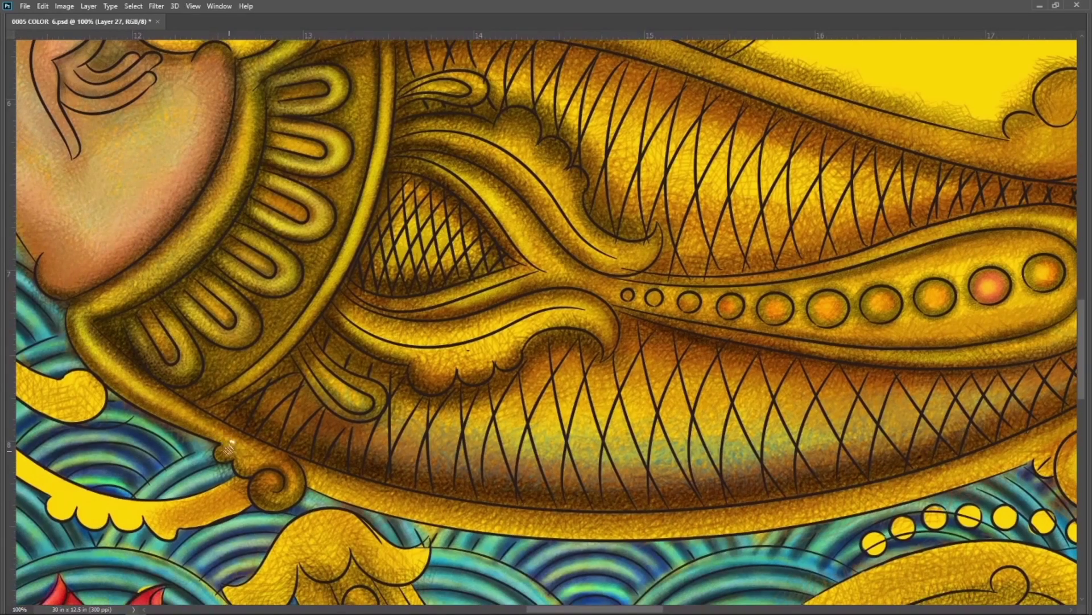
{"action": "scroll", "coordinate": [270, 478], "scroll_direction": "right", "scroll_amount": 10}
{"action": "scroll", "coordinate": [270, 478], "scroll_direction": "up", "scroll_amount": 3}
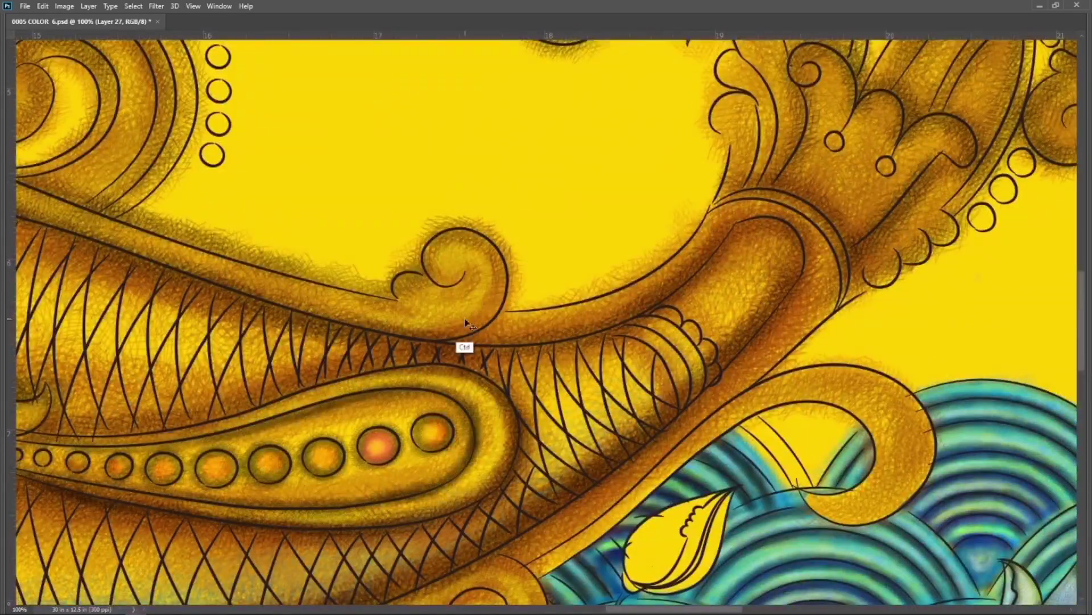
{"action": "scroll", "coordinate": [456, 342], "scroll_direction": "left", "scroll_amount": 5}
{"action": "mouse_move", "coordinate": [425, 264]}
{"action": "left_mouse_down"}
{"action": "mouse_move", "coordinate": [524, 178]}
{"action": "mouse_move", "coordinate": [495, 244]}
{"action": "left_mouse_up"}
Bring the tail's upper spiral scrollwork into view and check the brush tip
{"action": "right_click", "coordinate": [478, 279]}
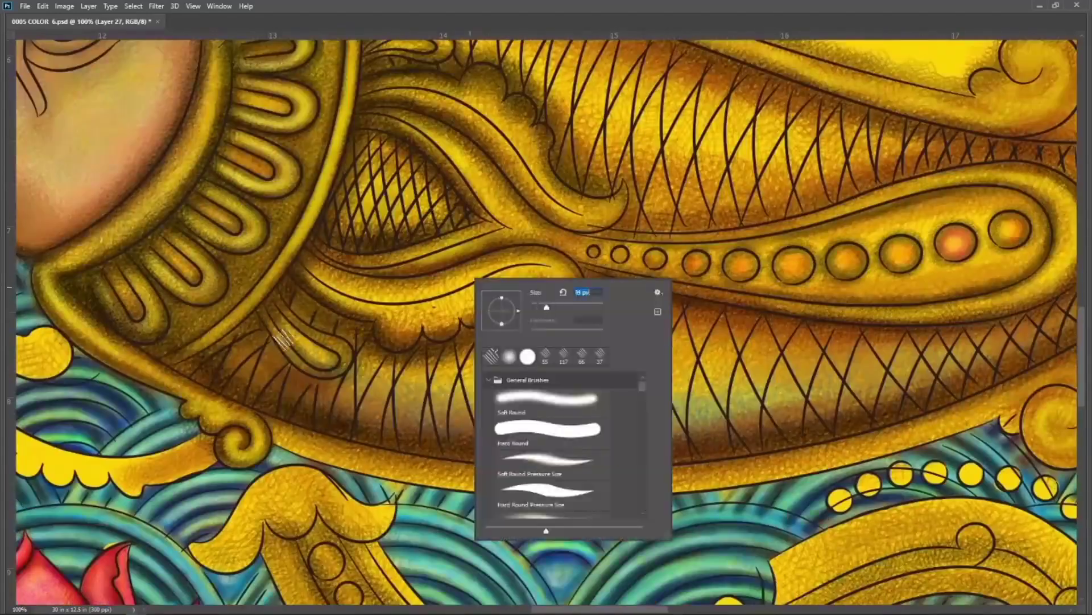
{"action": "key", "text": "Escape"}
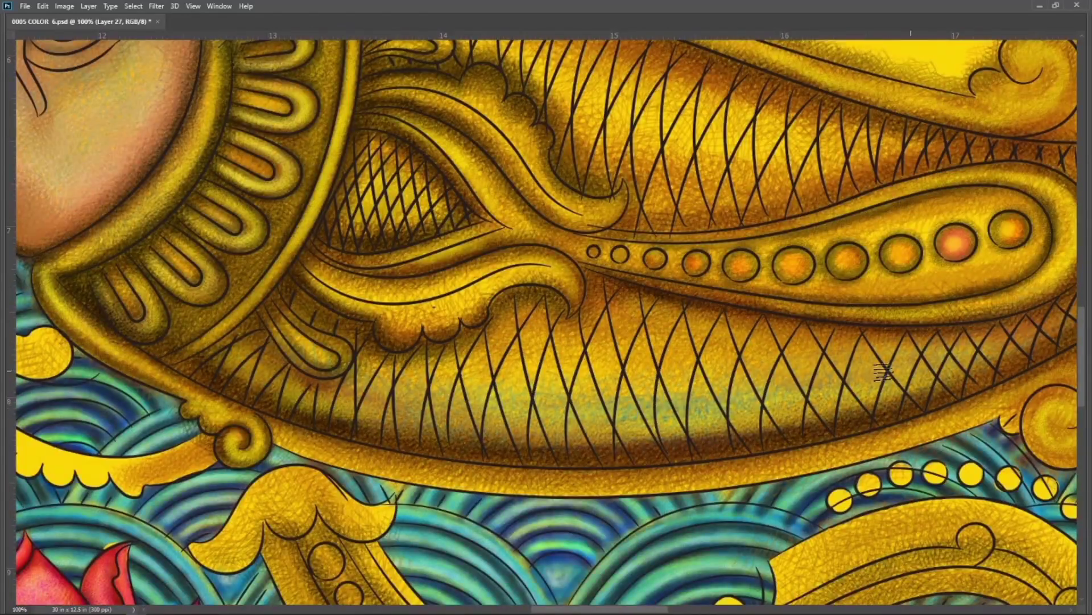
{"action": "left_click_drag", "start_coordinate": [1068, 351], "coordinate": [794, 320]}
{"action": "left_click_drag", "start_coordinate": [537, 385], "coordinate": [281, 524]}
{"action": "left_click_drag", "start_coordinate": [184, 215], "coordinate": [463, 264]}
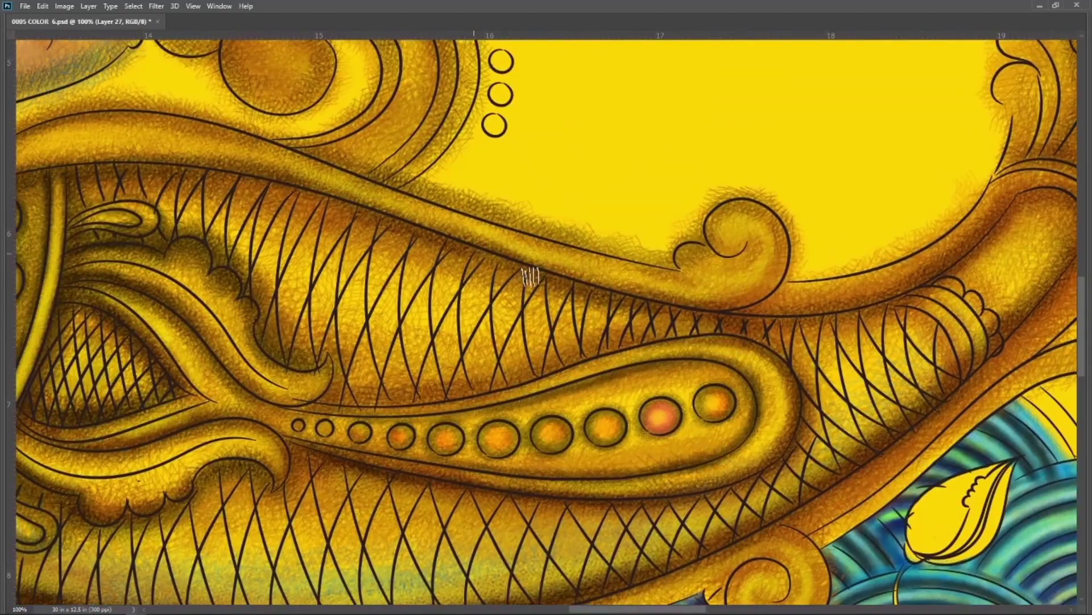
{"action": "left_click_drag", "start_coordinate": [127, 187], "coordinate": [425, 220]}
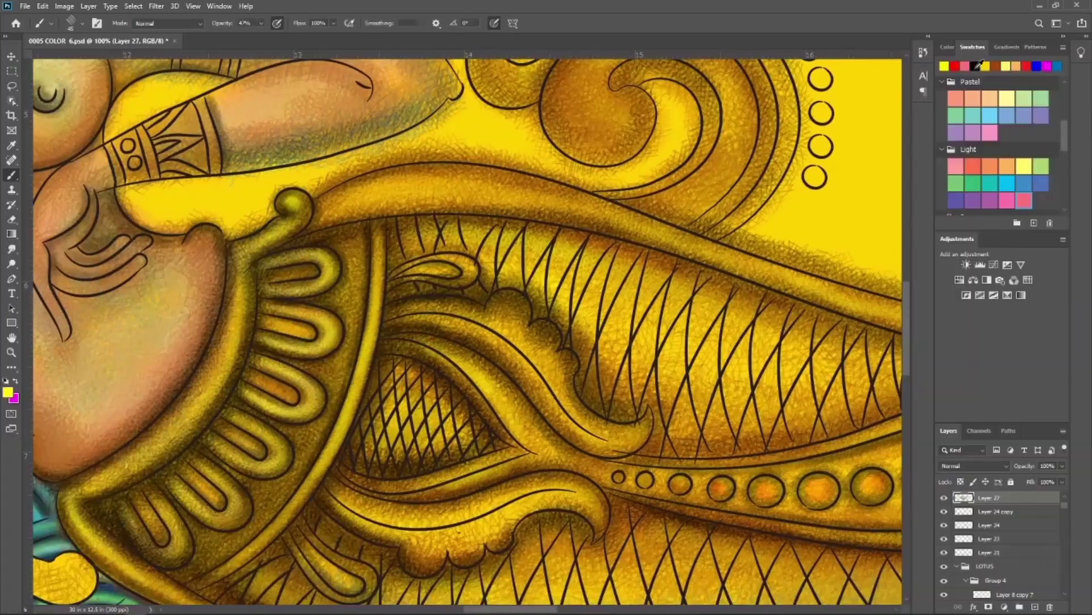
{"action": "left_click_drag", "start_coordinate": [1058, 268], "coordinate": [419, 316]}
{"action": "right_click", "coordinate": [626, 317]}
{"action": "key", "text": "Escape"}
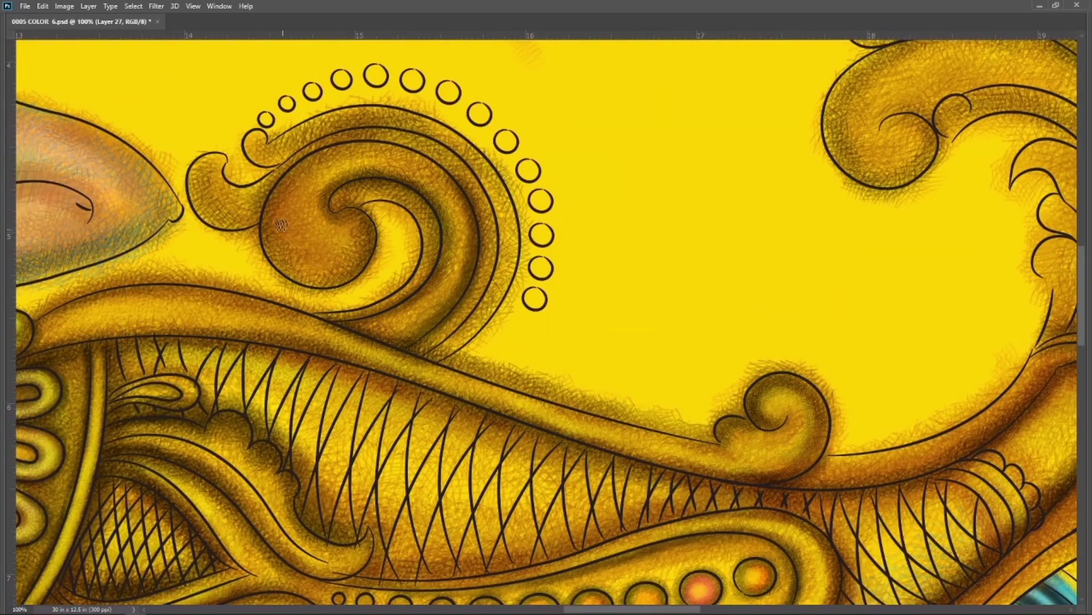
Hatch-shade the spiral's bands, its small left curl and its inner circle
{"action": "left_click_drag", "start_coordinate": [340, 187], "coordinate": [399, 251]}
{"action": "left_click_drag", "start_coordinate": [319, 136], "coordinate": [484, 228]}
{"action": "mouse_move", "coordinate": [296, 165]}
{"action": "left_mouse_down"}
{"action": "mouse_move", "coordinate": [216, 171]}
{"action": "mouse_move", "coordinate": [392, 105]}
{"action": "left_mouse_up"}
{"action": "left_click_drag", "start_coordinate": [239, 137], "coordinate": [193, 194]}
{"action": "left_click_drag", "start_coordinate": [398, 114], "coordinate": [518, 319]}
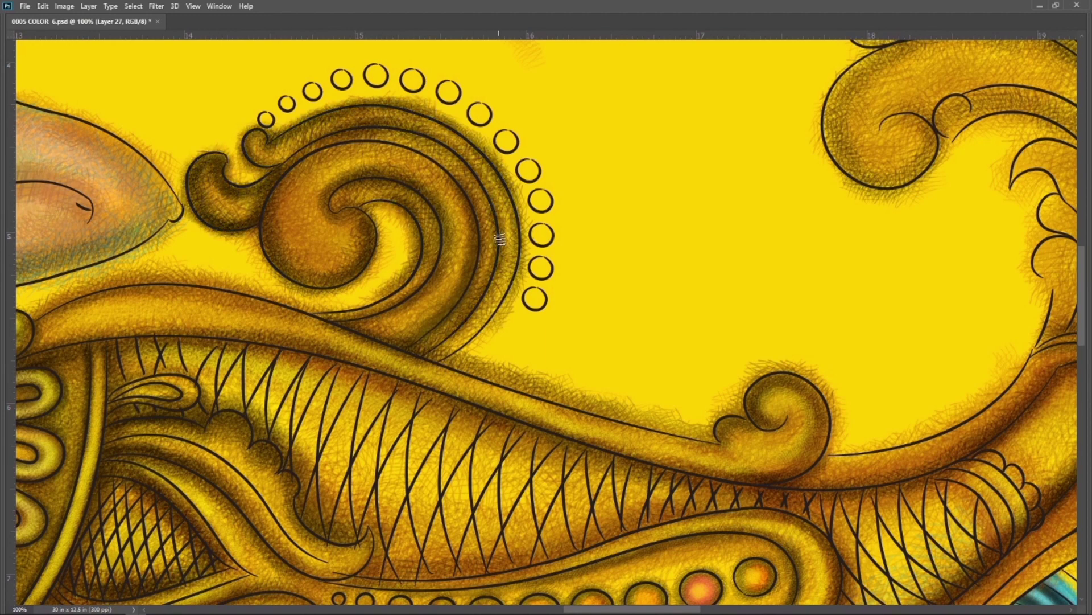
{"action": "left_click_drag", "start_coordinate": [518, 188], "coordinate": [478, 323]}
{"action": "left_click_drag", "start_coordinate": [296, 200], "coordinate": [370, 148]}
Deepen the hatch shading on the spiral's top and right bands, inner circle and curl
{"action": "left_click_drag", "start_coordinate": [307, 165], "coordinate": [461, 170]}
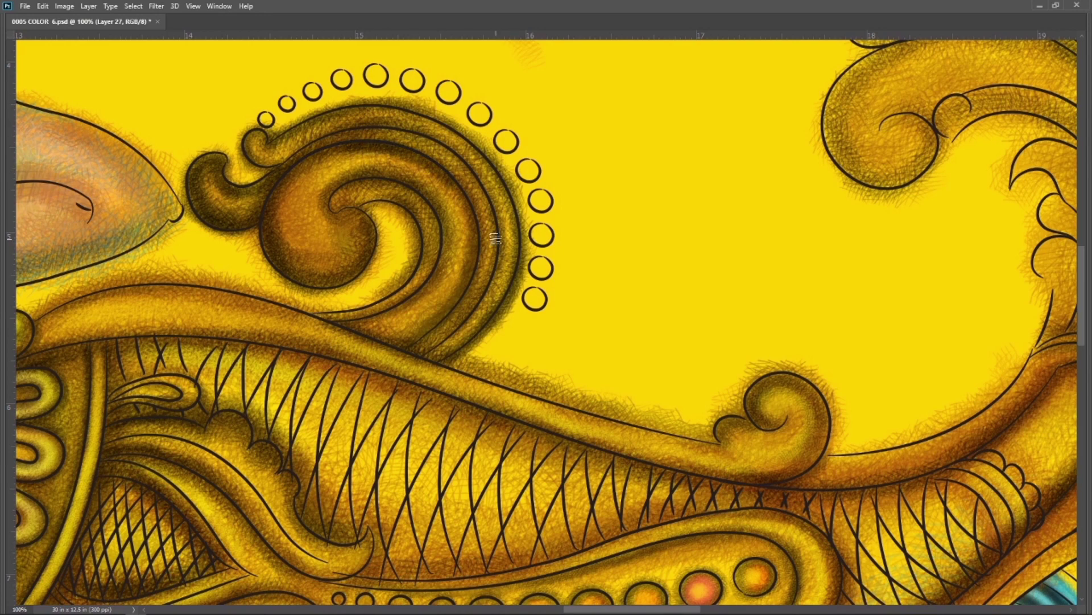
{"action": "mouse_move", "coordinate": [398, 159]}
{"action": "left_mouse_down"}
{"action": "mouse_move", "coordinate": [467, 222]}
{"action": "mouse_move", "coordinate": [399, 330]}
{"action": "left_mouse_up"}
{"action": "left_click_drag", "start_coordinate": [279, 159], "coordinate": [353, 268]}
{"action": "left_click_drag", "start_coordinate": [273, 187], "coordinate": [365, 274]}
{"action": "left_click_drag", "start_coordinate": [194, 216], "coordinate": [261, 171]}
{"action": "mouse_move", "coordinate": [250, 159]}
{"action": "left_mouse_down"}
{"action": "mouse_move", "coordinate": [353, 119]}
{"action": "mouse_move", "coordinate": [467, 111]}
{"action": "left_mouse_up"}
Warm the spiral's inner circle with orange-brown and darken its right bands
{"action": "key", "text": "ctrl+minus"}
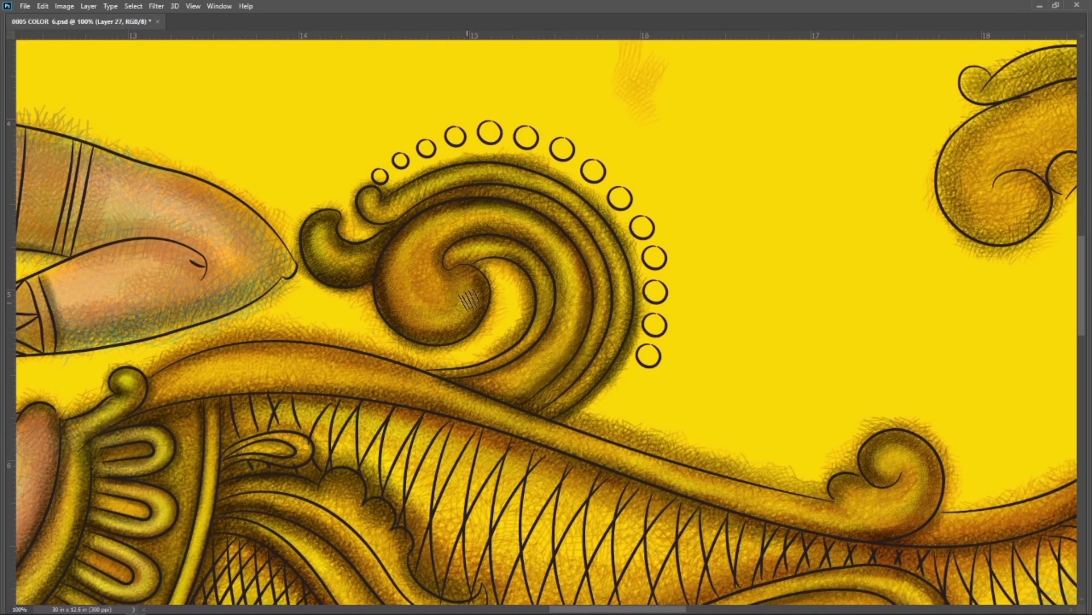
{"action": "left_click_drag", "start_coordinate": [393, 285], "coordinate": [515, 216]}
{"action": "left_click_drag", "start_coordinate": [527, 310], "coordinate": [388, 219]}
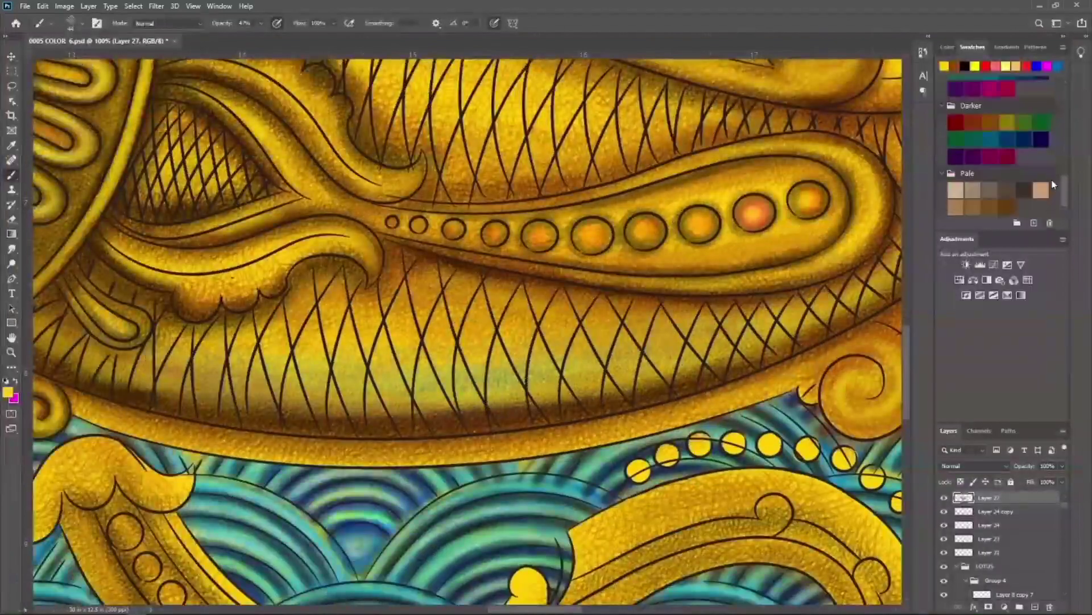
{"action": "key", "text": "Tab"}
Hatch-shade the spiral's curling bands, upper-right lobe, right swirl and central stem
{"action": "mouse_move", "coordinate": [831, 343]}
{"action": "left_mouse_down"}
{"action": "mouse_move", "coordinate": [870, 393]}
{"action": "mouse_move", "coordinate": [828, 263]}
{"action": "mouse_move", "coordinate": [626, 398]}
{"action": "left_mouse_up"}
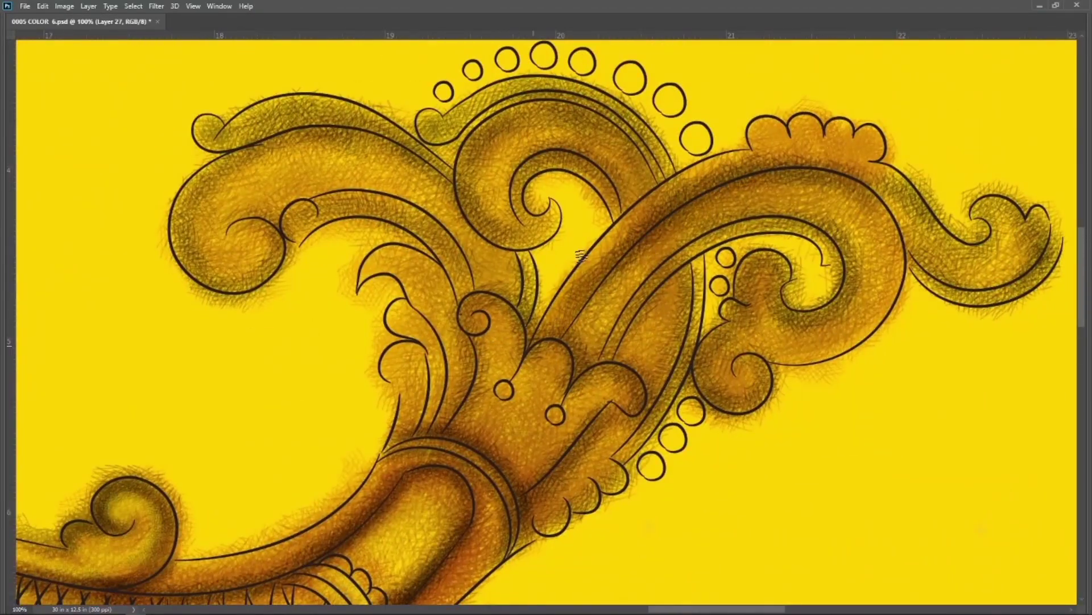
{"action": "mouse_move", "coordinate": [569, 284]}
{"action": "left_mouse_down"}
{"action": "mouse_move", "coordinate": [712, 163]}
{"action": "mouse_move", "coordinate": [854, 142]}
{"action": "left_mouse_up"}
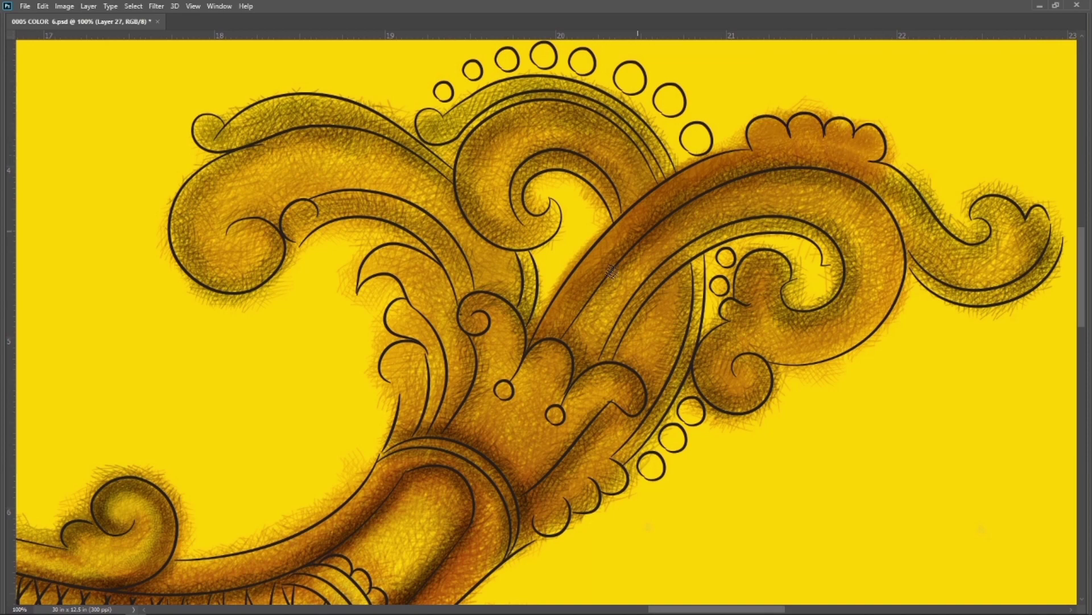
{"action": "left_click_drag", "start_coordinate": [546, 319], "coordinate": [626, 370]}
{"action": "mouse_move", "coordinate": [626, 313]}
{"action": "left_mouse_down"}
{"action": "mouse_move", "coordinate": [825, 227]}
{"action": "mouse_move", "coordinate": [741, 323]}
{"action": "mouse_move", "coordinate": [759, 360]}
{"action": "left_mouse_up"}
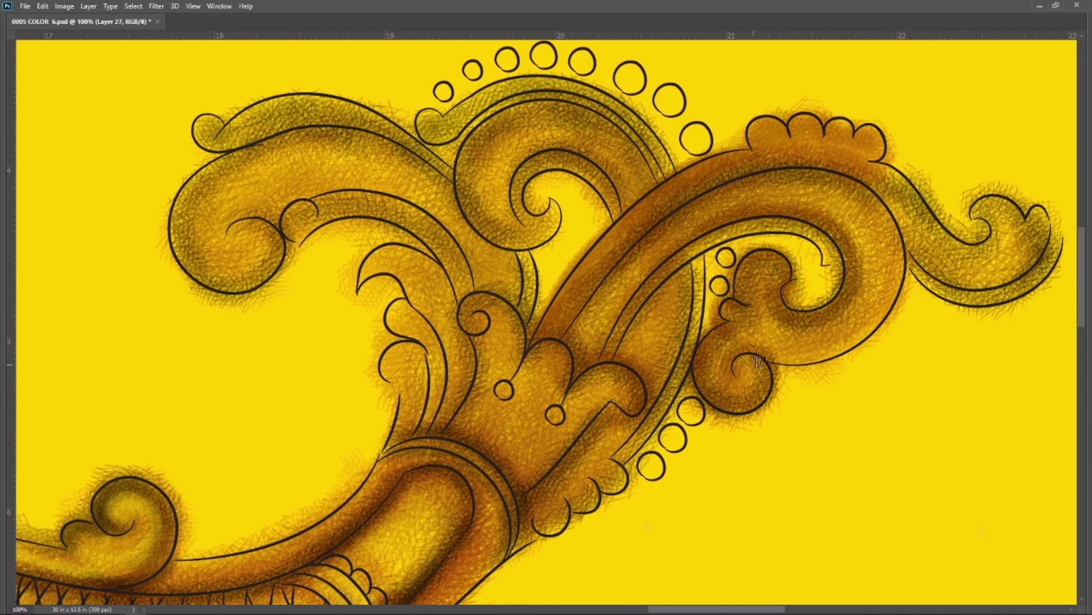
{"action": "mouse_move", "coordinate": [896, 249]}
{"action": "left_mouse_down"}
{"action": "mouse_move", "coordinate": [910, 239]}
{"action": "mouse_move", "coordinate": [921, 273]}
{"action": "left_mouse_up"}
{"action": "mouse_move", "coordinate": [694, 261]}
{"action": "left_mouse_down"}
{"action": "mouse_move", "coordinate": [626, 444]}
{"action": "mouse_move", "coordinate": [557, 455]}
{"action": "mouse_move", "coordinate": [603, 495]}
{"action": "mouse_move", "coordinate": [513, 564]}
{"action": "left_mouse_up"}
{"action": "left_click_drag", "start_coordinate": [671, 341], "coordinate": [715, 245]}
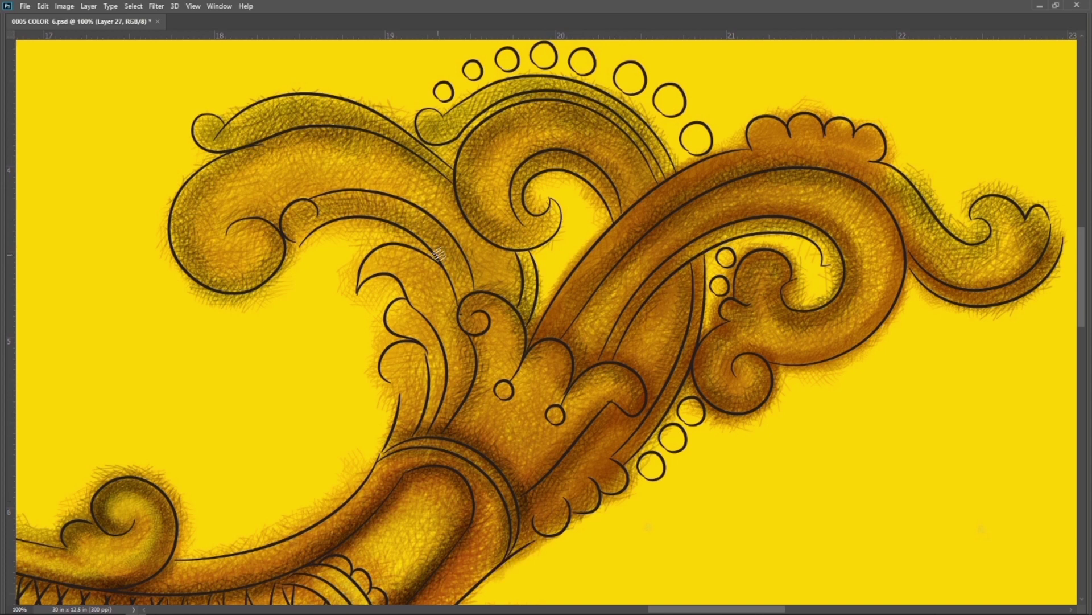
{"action": "left_click_drag", "start_coordinate": [472, 296], "coordinate": [489, 326]}
Darken the central upper swirl, the upper band and the large left swirl
{"action": "mouse_move", "coordinate": [465, 261]}
{"action": "left_mouse_down"}
{"action": "mouse_move", "coordinate": [547, 227]}
{"action": "mouse_move", "coordinate": [512, 170]}
{"action": "mouse_move", "coordinate": [604, 182]}
{"action": "left_mouse_up"}
{"action": "left_click_drag", "start_coordinate": [484, 113], "coordinate": [589, 207]}
{"action": "mouse_move", "coordinate": [654, 147]}
{"action": "left_mouse_down"}
{"action": "mouse_move", "coordinate": [432, 108]}
{"action": "mouse_move", "coordinate": [649, 126]}
{"action": "left_mouse_up"}
{"action": "left_click_drag", "start_coordinate": [529, 91], "coordinate": [410, 131]}
{"action": "left_click_drag", "start_coordinate": [228, 142], "coordinate": [439, 164]}
{"action": "left_click_drag", "start_coordinate": [171, 171], "coordinate": [273, 296]}
{"action": "mouse_move", "coordinate": [216, 227]}
{"action": "left_mouse_down"}
{"action": "mouse_move", "coordinate": [311, 215]}
{"action": "mouse_move", "coordinate": [410, 239]}
{"action": "left_mouse_up"}
Shade the leaf-shaped centre-left swirls and the lower- and upper-left bands
{"action": "left_click_drag", "start_coordinate": [307, 239], "coordinate": [450, 284]}
{"action": "left_click_drag", "start_coordinate": [364, 262], "coordinate": [444, 392]}
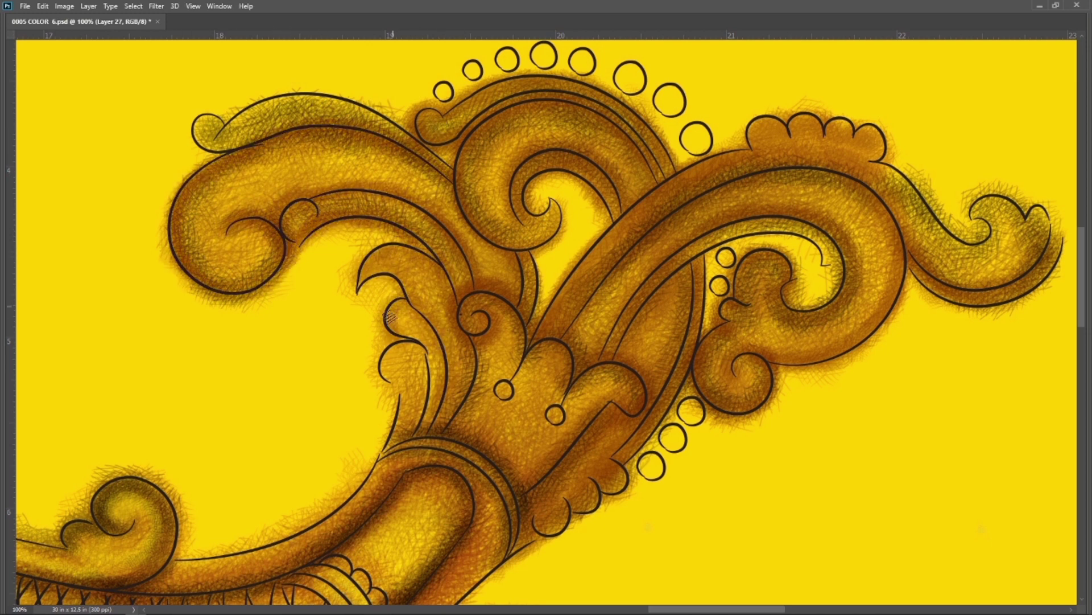
{"action": "left_click_drag", "start_coordinate": [399, 307], "coordinate": [410, 367]}
{"action": "left_click_drag", "start_coordinate": [472, 353], "coordinate": [563, 421]}
{"action": "left_click_drag", "start_coordinate": [381, 456], "coordinate": [182, 563]}
{"action": "mouse_move", "coordinate": [386, 108]}
{"action": "left_mouse_down"}
{"action": "mouse_move", "coordinate": [187, 130]}
{"action": "mouse_move", "coordinate": [410, 91]}
{"action": "left_mouse_up"}
Shade the right swirl's curving tail, scalloped top edge and inner curls
{"action": "left_click_drag", "start_coordinate": [909, 184], "coordinate": [993, 245]}
{"action": "left_click_drag", "start_coordinate": [887, 170], "coordinate": [1049, 233]}
{"action": "left_click_drag", "start_coordinate": [968, 228], "coordinate": [1052, 211]}
{"action": "left_click_drag", "start_coordinate": [891, 182], "coordinate": [861, 146]}
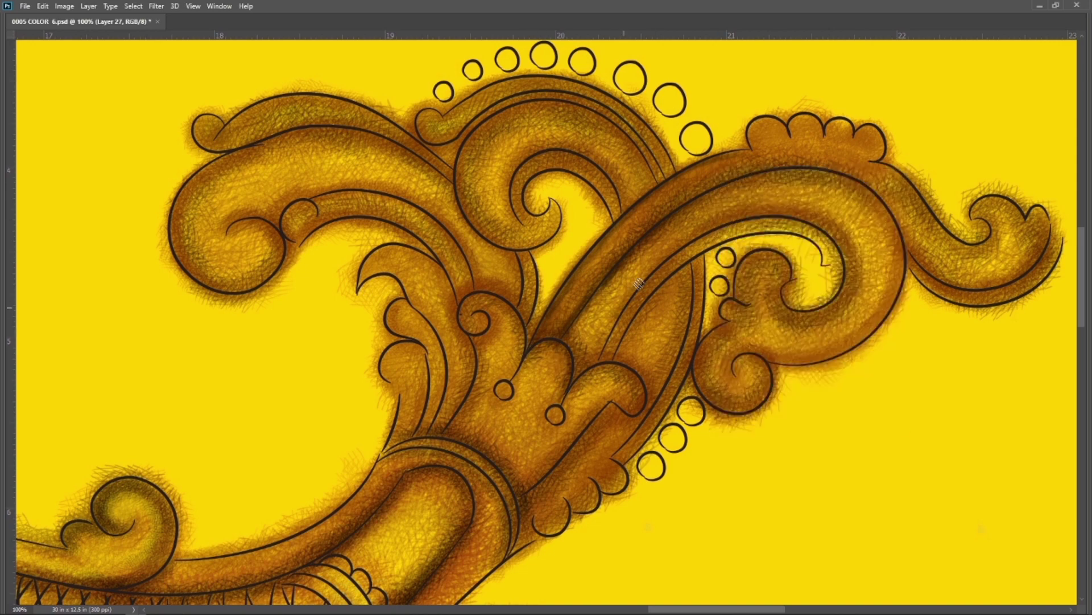
{"action": "left_click_drag", "start_coordinate": [830, 227], "coordinate": [779, 296]}
{"action": "mouse_move", "coordinate": [831, 256]}
{"action": "left_mouse_down"}
{"action": "mouse_move", "coordinate": [711, 364]}
{"action": "mouse_move", "coordinate": [786, 356]}
{"action": "mouse_move", "coordinate": [887, 177]}
{"action": "left_mouse_up"}
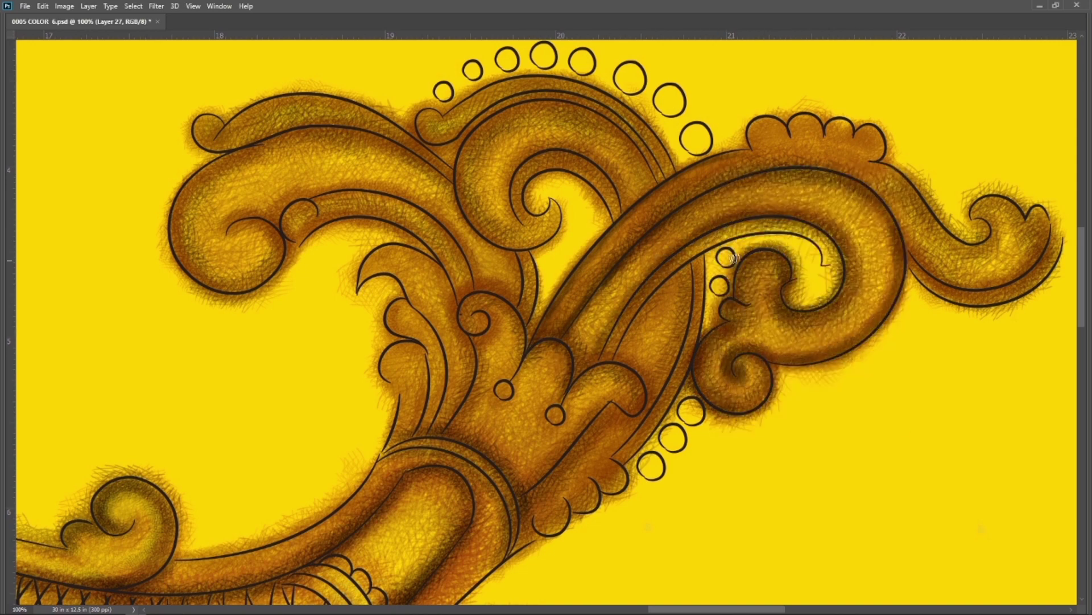
{"action": "left_click_drag", "start_coordinate": [910, 250], "coordinate": [1041, 268]}
{"action": "mouse_move", "coordinate": [1047, 205]}
{"action": "left_mouse_down"}
{"action": "mouse_move", "coordinate": [944, 250]}
{"action": "mouse_move", "coordinate": [985, 238]}
{"action": "left_mouse_up"}
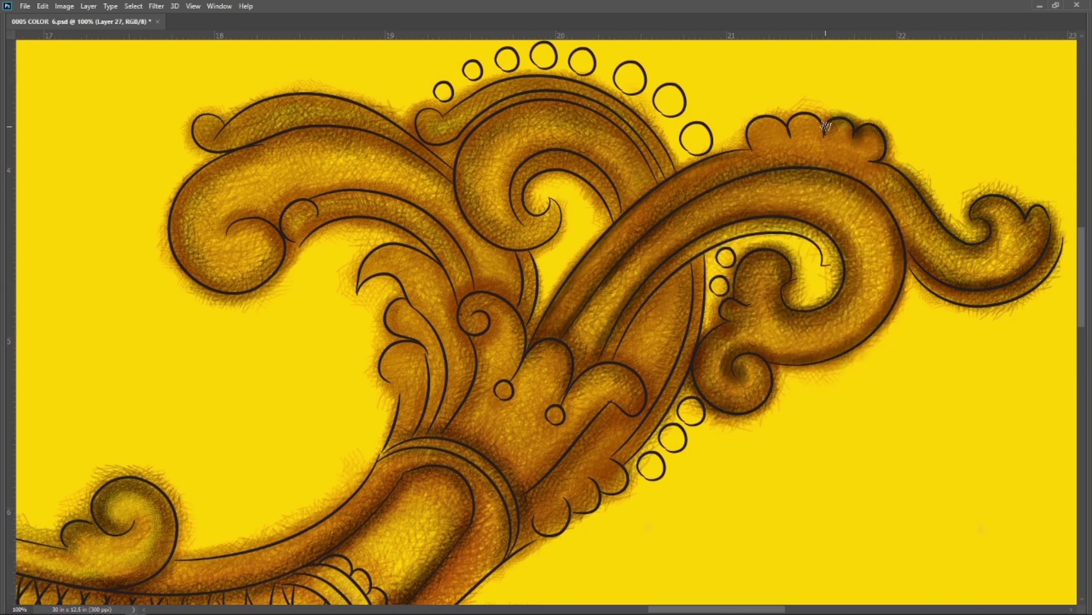
Darken around the central spiral, its upper arch and the central diagonal band
{"action": "mouse_move", "coordinate": [746, 156]}
{"action": "left_mouse_down"}
{"action": "mouse_move", "coordinate": [547, 171]}
{"action": "mouse_move", "coordinate": [472, 239]}
{"action": "left_mouse_up"}
{"action": "left_click_drag", "start_coordinate": [473, 131], "coordinate": [659, 93]}
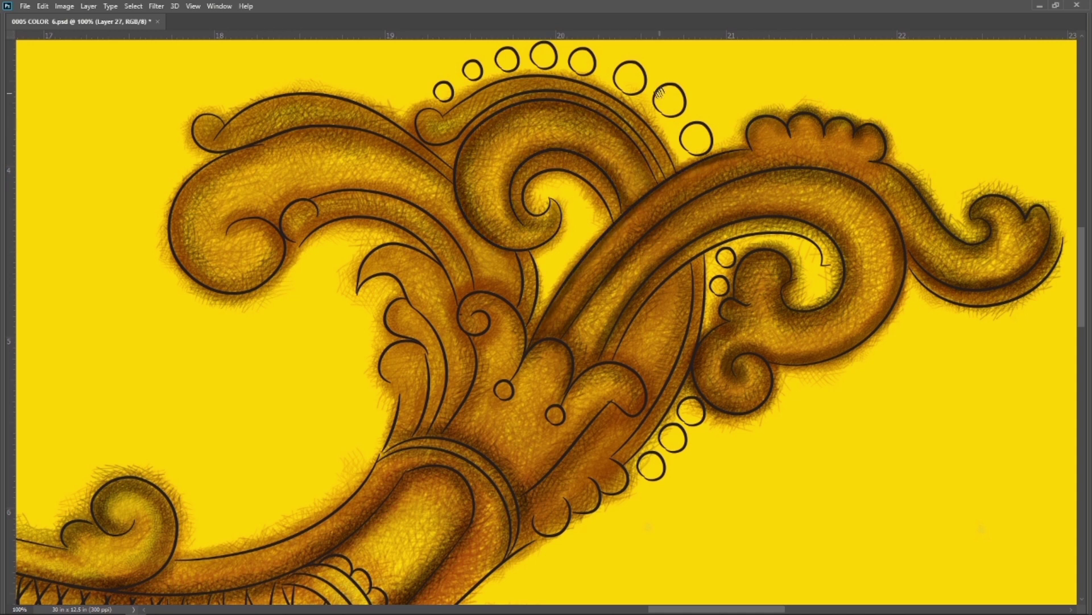
{"action": "left_click_drag", "start_coordinate": [603, 250], "coordinate": [755, 128]}
{"action": "left_click_drag", "start_coordinate": [515, 250], "coordinate": [490, 340]}
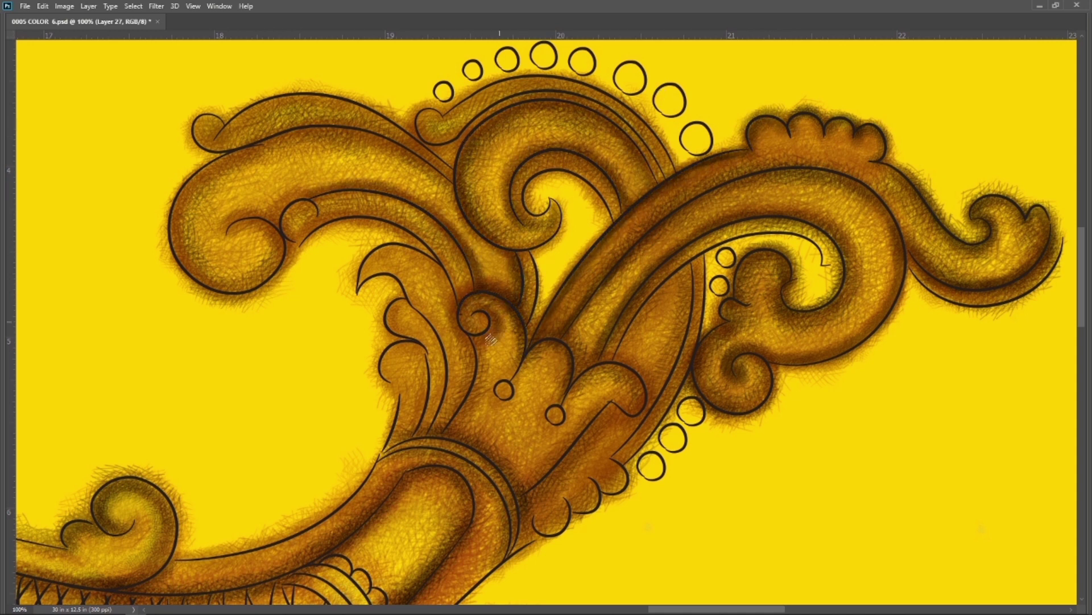
{"action": "mouse_move", "coordinate": [697, 263]}
{"action": "left_mouse_down"}
{"action": "mouse_move", "coordinate": [638, 398]}
{"action": "mouse_move", "coordinate": [568, 493]}
{"action": "left_mouse_up"}
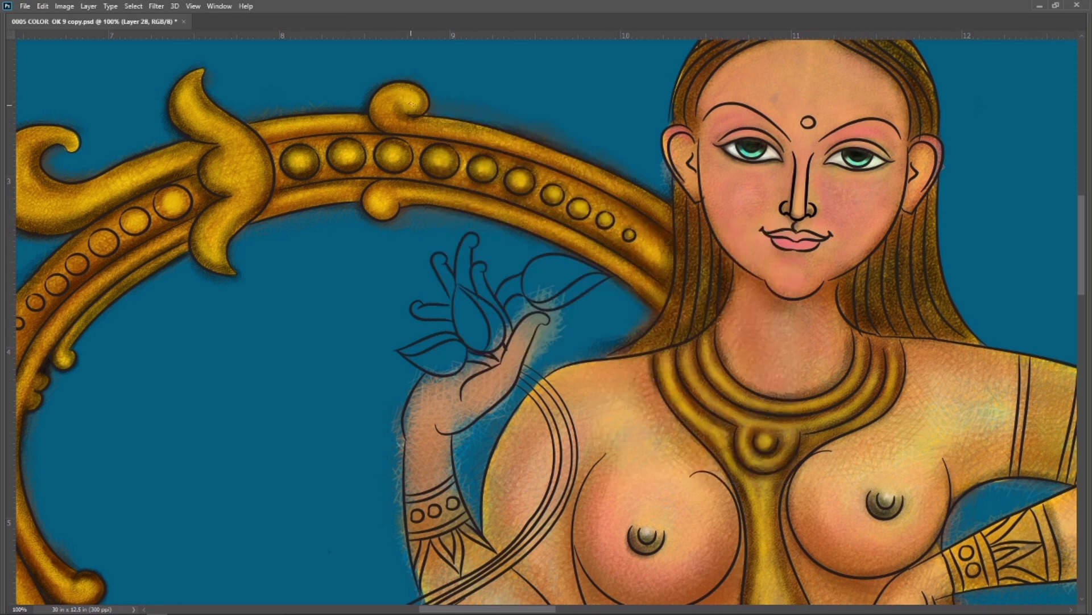
Pan across the OK 9 copy mermaid painting and set the brush size to 29 px
{"action": "scroll", "coordinate": [434, 126], "scroll_direction": "right", "scroll_amount": 2}
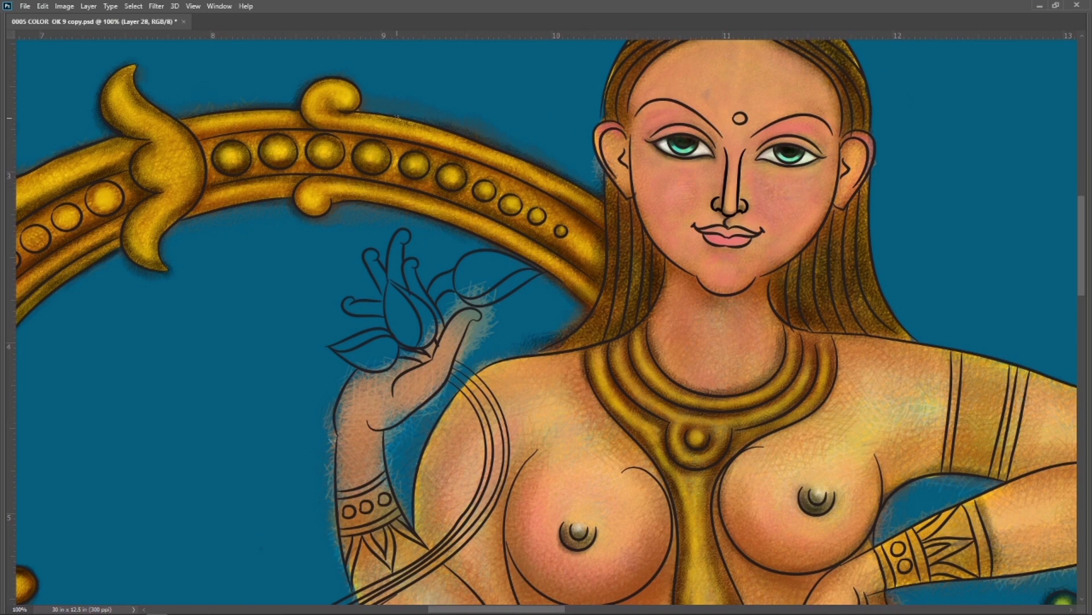
{"action": "scroll", "coordinate": [467, 208], "scroll_direction": "left", "scroll_amount": 5}
{"action": "scroll", "coordinate": [466, 209], "scroll_direction": "down", "scroll_amount": 1}
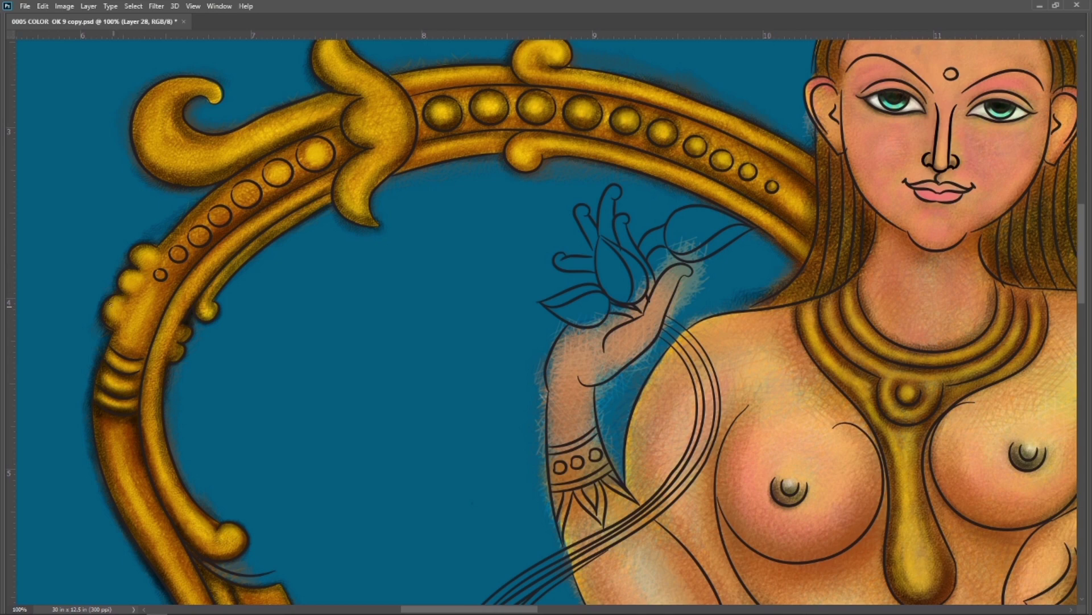
{"action": "key", "text": "Tab"}
{"action": "key", "text": "Tab"}
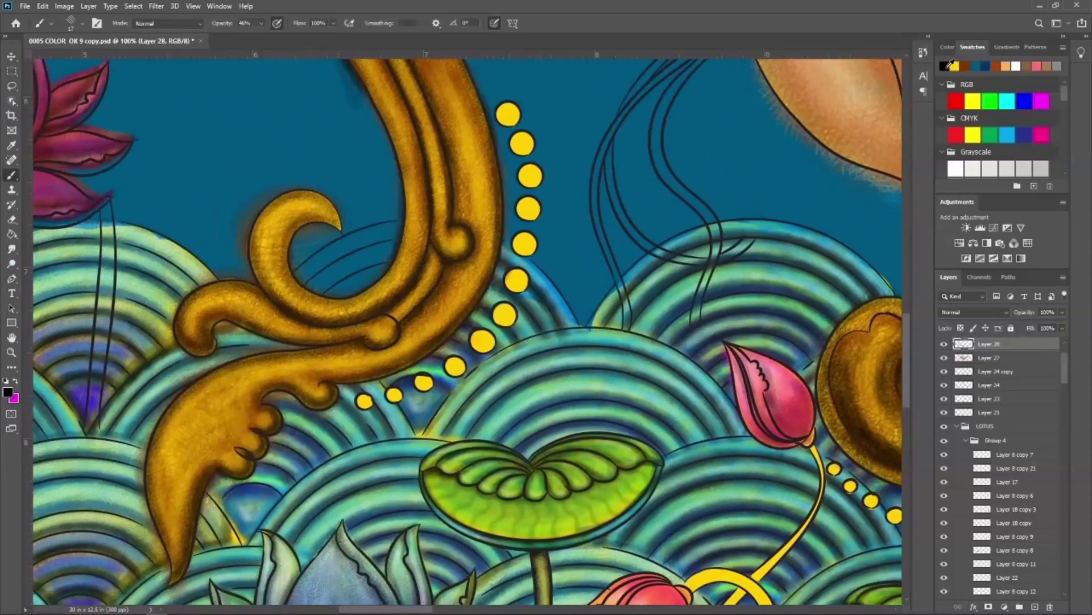
{"action": "right_click", "coordinate": [372, 188]}
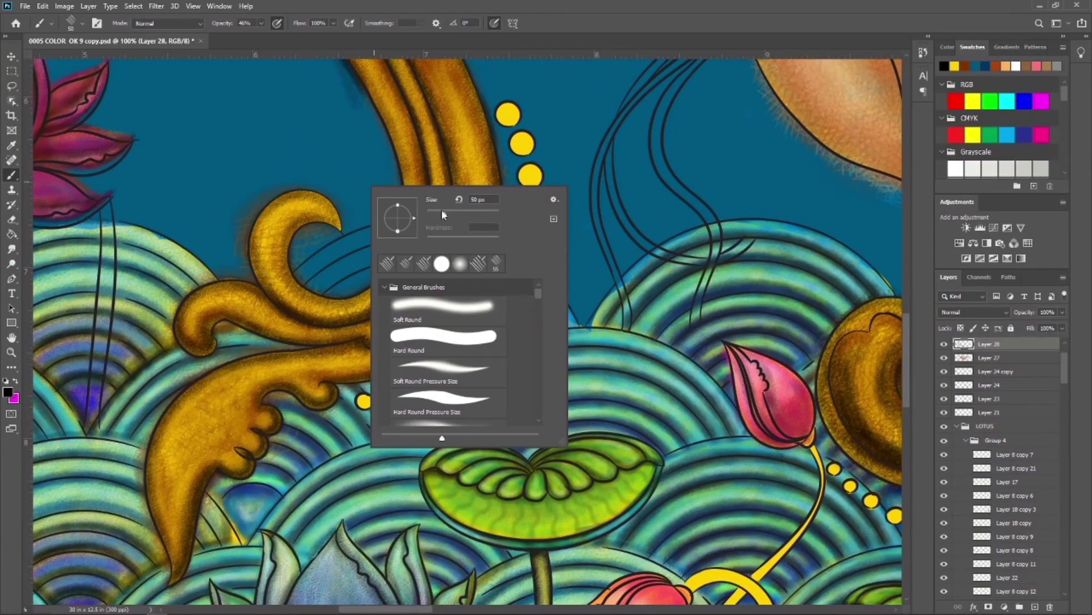
{"action": "key", "text": "Escape"}
Zoom in to inspect the gold arch's left scroll ornament and upper crest
{"action": "scroll", "coordinate": [448, 316], "scroll_direction": "up", "scroll_amount": 5}
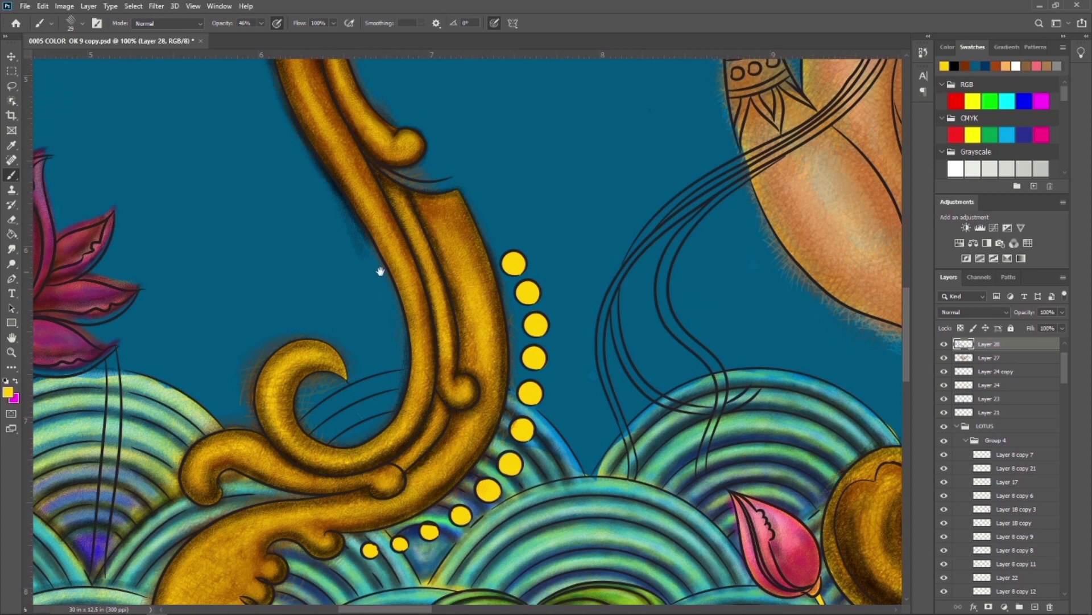
{"action": "scroll", "coordinate": [380, 271], "scroll_direction": "up", "scroll_amount": 5}
{"action": "scroll", "coordinate": [396, 293], "scroll_direction": "up", "scroll_amount": 9}
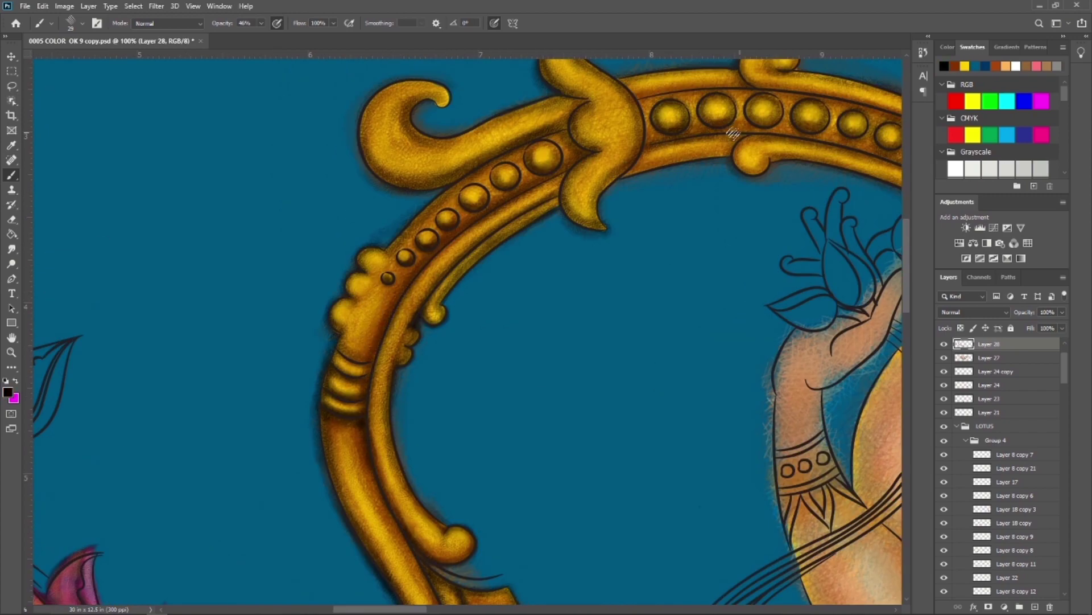
{"action": "scroll", "coordinate": [811, 137], "scroll_direction": "right", "scroll_amount": 8}
{"action": "scroll", "coordinate": [762, 256], "scroll_direction": "up", "scroll_amount": 3}
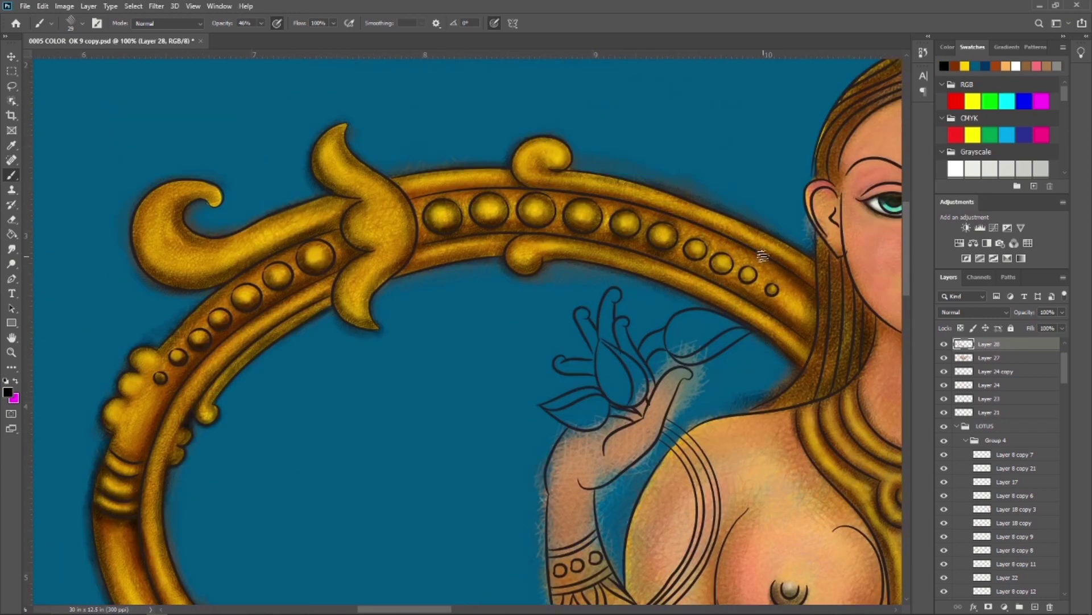
{"action": "key", "text": "ctrl+plus"}
{"action": "scroll", "coordinate": [273, 216], "scroll_direction": "left", "scroll_amount": 13}
{"action": "scroll", "coordinate": [273, 216], "scroll_direction": "up", "scroll_amount": 4}
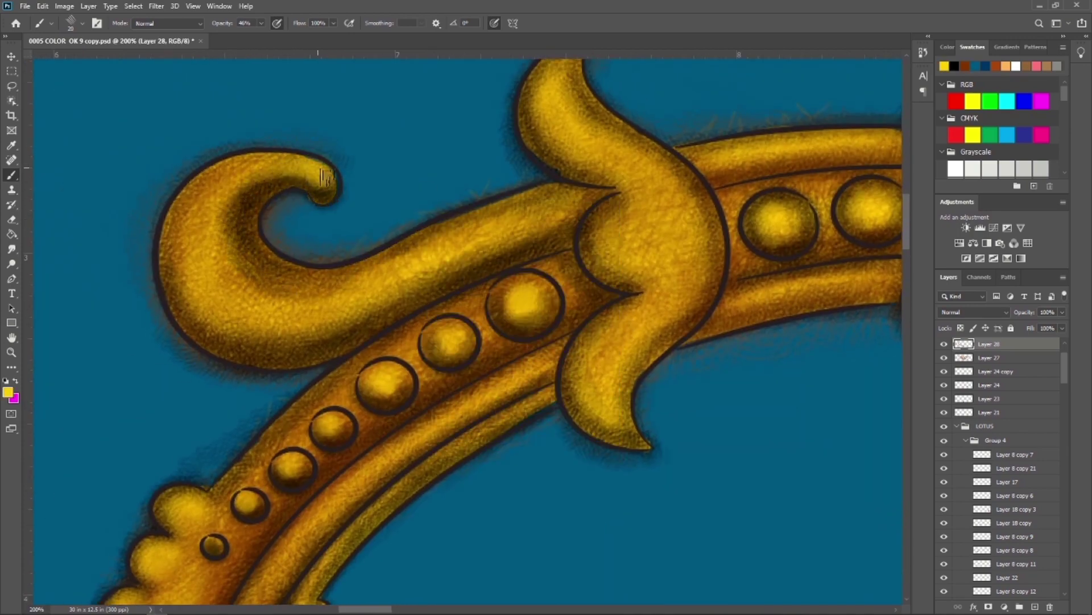
{"action": "left_click_drag", "start_coordinate": [228, 239], "coordinate": [148, 318]}
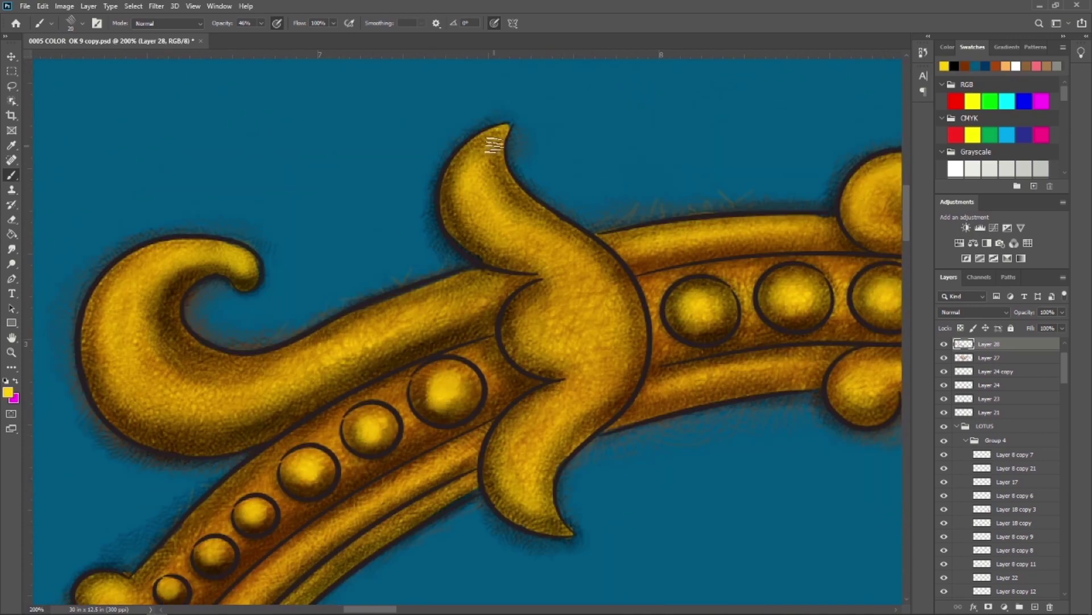
Zoom out to view the whole arch and mermaid figure
{"action": "key", "text": "ctrl+minus"}
{"action": "key", "text": "ctrl+minus"}
{"action": "key", "text": "Tab"}
{"action": "key", "text": "ctrl+minus"}
{"action": "key", "text": "ctrl+minus"}
{"action": "key", "text": "ctrl+plus"}
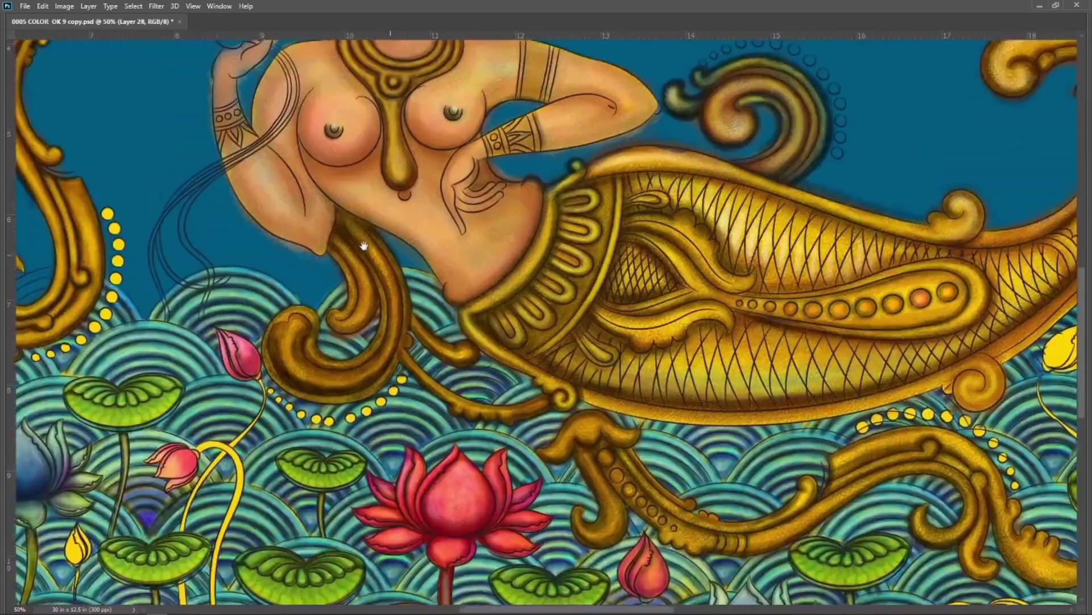
Fit the image, select the Brush tool and zoom to the gold scroll near the lotus bud
{"action": "key", "text": "Tab"}
{"action": "key", "text": "ctrl+0"}
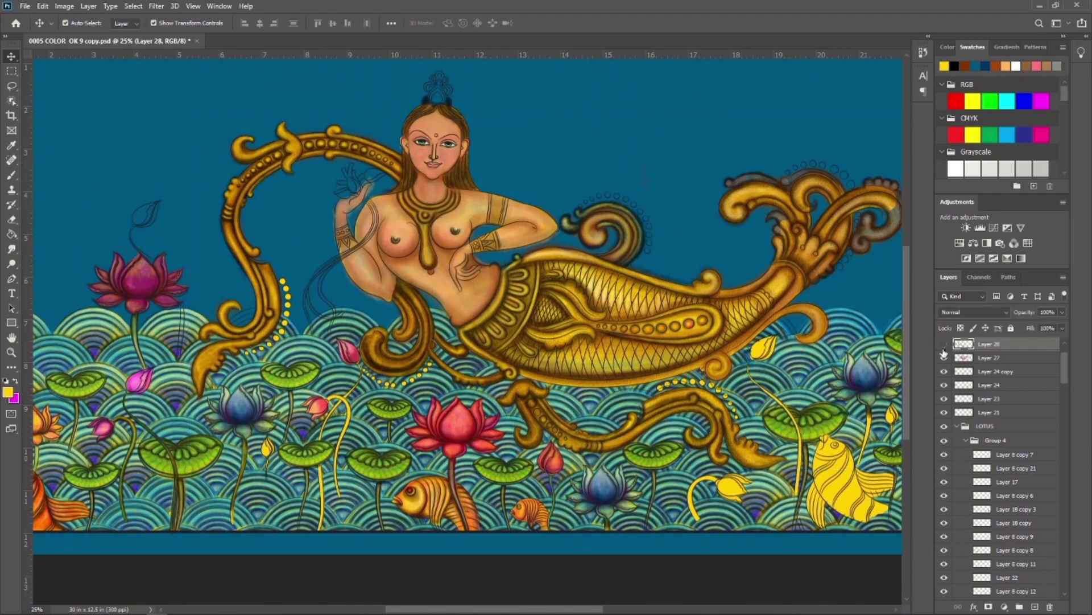
{"action": "key", "text": "ctrl+plus"}
{"action": "key", "text": "ctrl+plus"}
{"action": "key", "text": "ctrl+plus"}
{"action": "key", "text": "b"}
{"action": "right_click", "coordinate": [315, 148]}
{"action": "key", "text": "Escape"}
{"action": "key", "text": "Tab"}
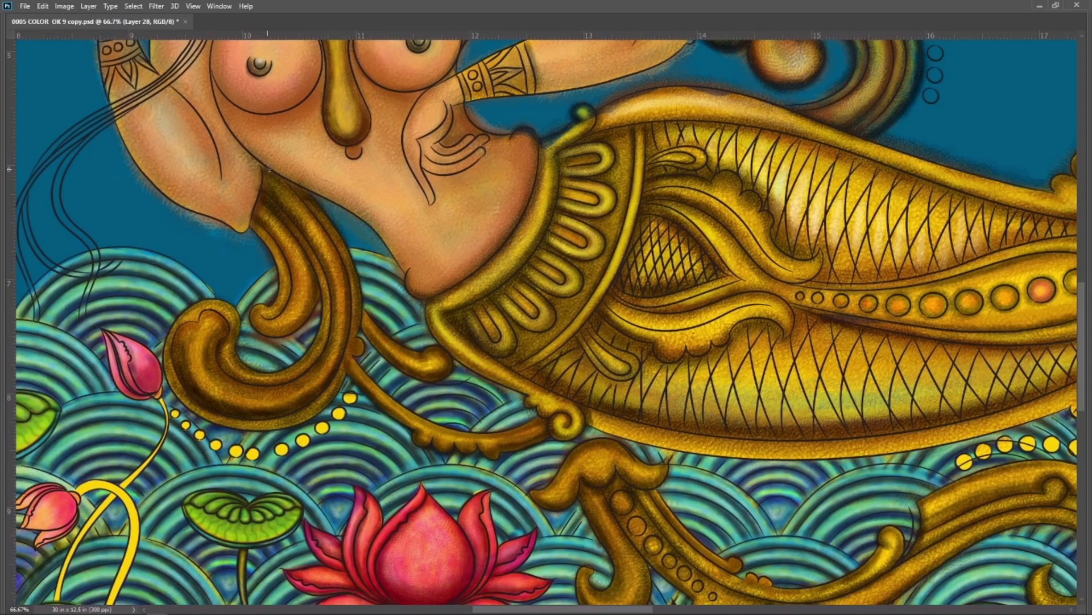
{"action": "key", "text": "Tab"}
{"action": "key", "text": "Tab"}
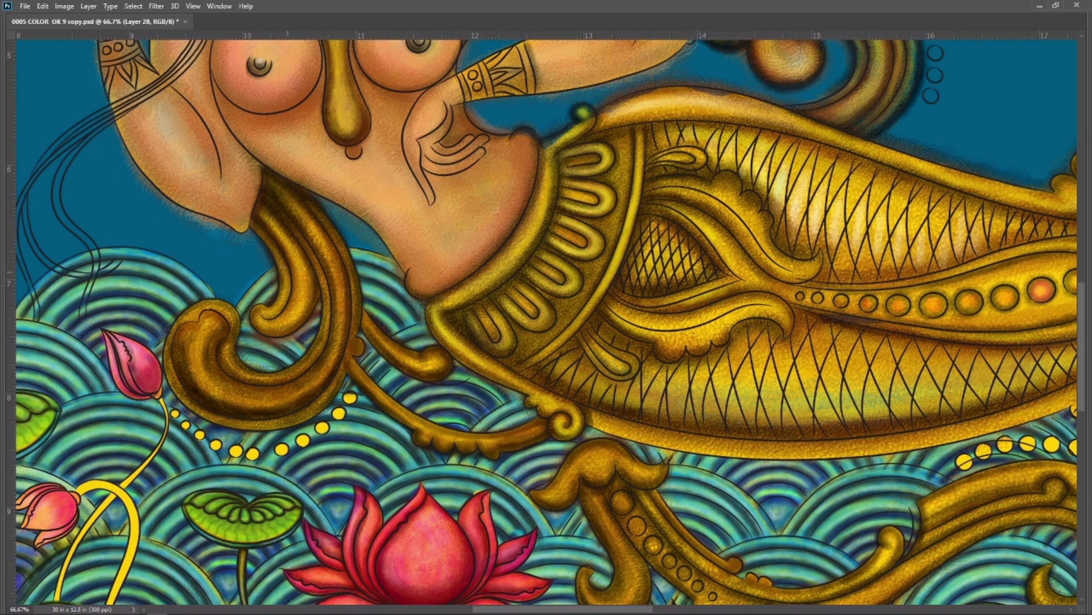
{"action": "key", "text": "ctrl+plus"}
{"action": "left_click_drag", "start_coordinate": [353, 410], "coordinate": [401, 325]}
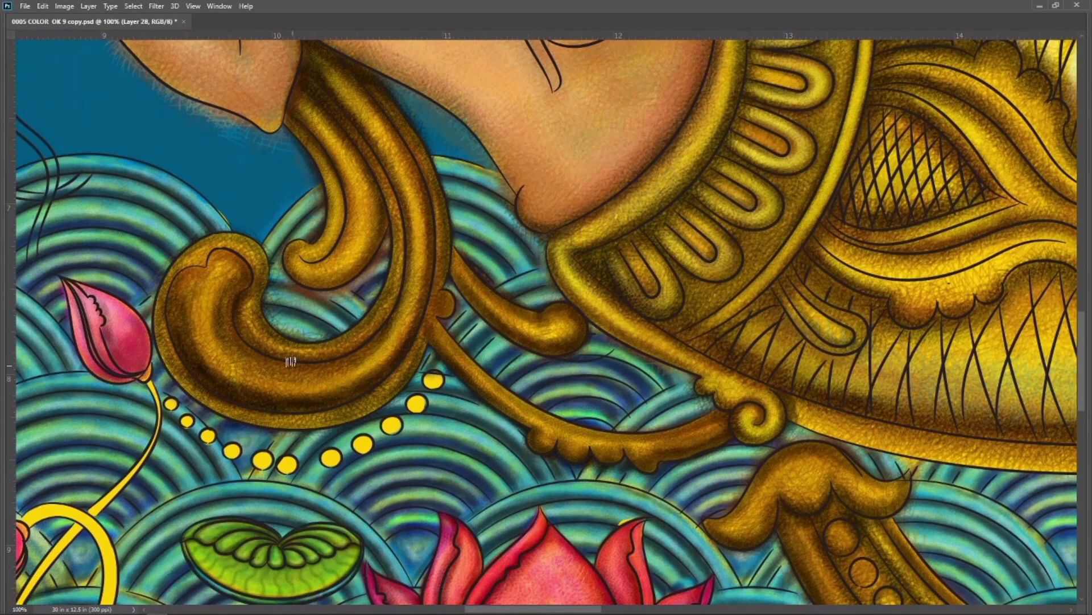
Highlight the golden swirl beside the lotus bud, its lower and upper arms and curl
{"action": "mouse_move", "coordinate": [192, 348]}
{"action": "left_mouse_down"}
{"action": "mouse_move", "coordinate": [219, 273]}
{"action": "mouse_move", "coordinate": [199, 381]}
{"action": "mouse_move", "coordinate": [255, 321]}
{"action": "mouse_move", "coordinate": [369, 324]}
{"action": "mouse_move", "coordinate": [227, 387]}
{"action": "mouse_move", "coordinate": [225, 318]}
{"action": "mouse_move", "coordinate": [329, 272]}
{"action": "mouse_move", "coordinate": [246, 188]}
{"action": "left_mouse_up"}
{"action": "mouse_move", "coordinate": [350, 231]}
{"action": "left_mouse_down"}
{"action": "mouse_move", "coordinate": [424, 316]}
{"action": "mouse_move", "coordinate": [507, 364]}
{"action": "mouse_move", "coordinate": [677, 336]}
{"action": "left_mouse_up"}
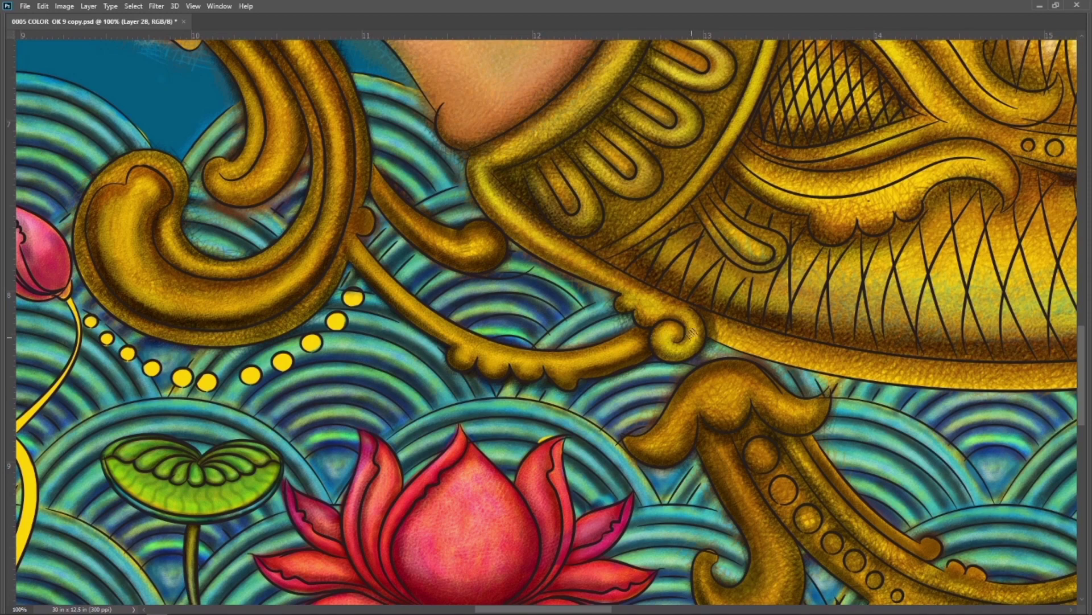
{"action": "left_click_drag", "start_coordinate": [395, 211], "coordinate": [489, 250]}
{"action": "left_click_drag", "start_coordinate": [663, 424], "coordinate": [271, 229]}
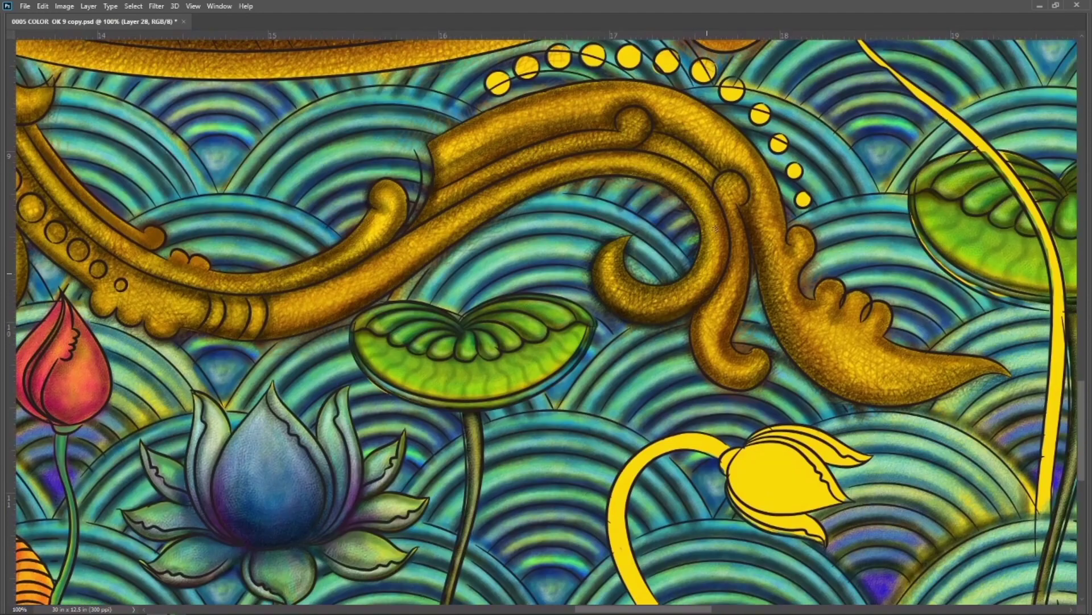
{"action": "mouse_move", "coordinate": [715, 229]}
{"action": "left_mouse_down"}
{"action": "mouse_move", "coordinate": [606, 264]}
{"action": "mouse_move", "coordinate": [732, 276]}
{"action": "mouse_move", "coordinate": [720, 353]}
{"action": "mouse_move", "coordinate": [746, 375]}
{"action": "left_mouse_up"}
Brighten the upper golden scroll band and the lower golden stem
{"action": "left_click_drag", "start_coordinate": [738, 183], "coordinate": [443, 176]}
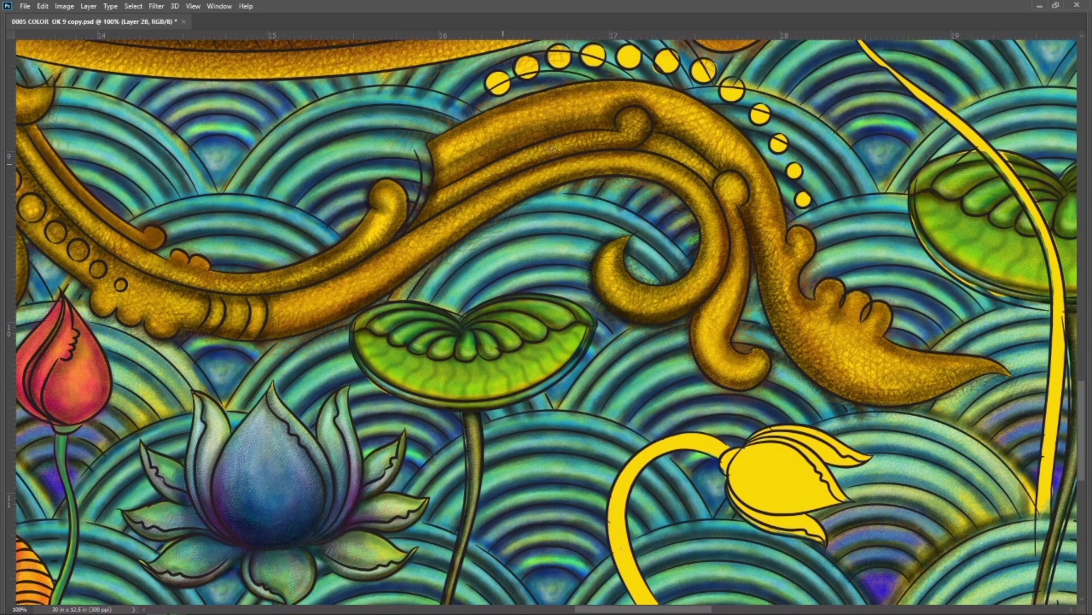
{"action": "left_click_drag", "start_coordinate": [506, 159], "coordinate": [643, 114]}
{"action": "left_click_drag", "start_coordinate": [455, 162], "coordinate": [660, 88]}
{"action": "key", "text": "ctrl+minus"}
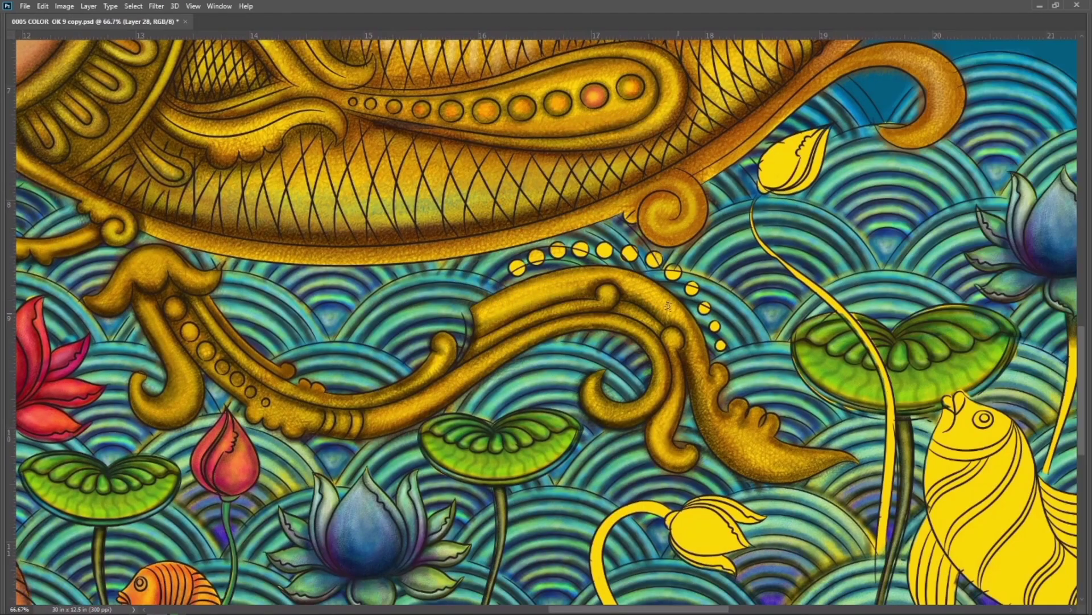
{"action": "mouse_move", "coordinate": [668, 306]}
{"action": "left_mouse_down"}
{"action": "mouse_move", "coordinate": [700, 392]}
{"action": "mouse_move", "coordinate": [752, 456]}
{"action": "mouse_move", "coordinate": [825, 455]}
{"action": "left_mouse_up"}
{"action": "key", "text": "Tab"}
{"action": "key", "text": "Tab"}
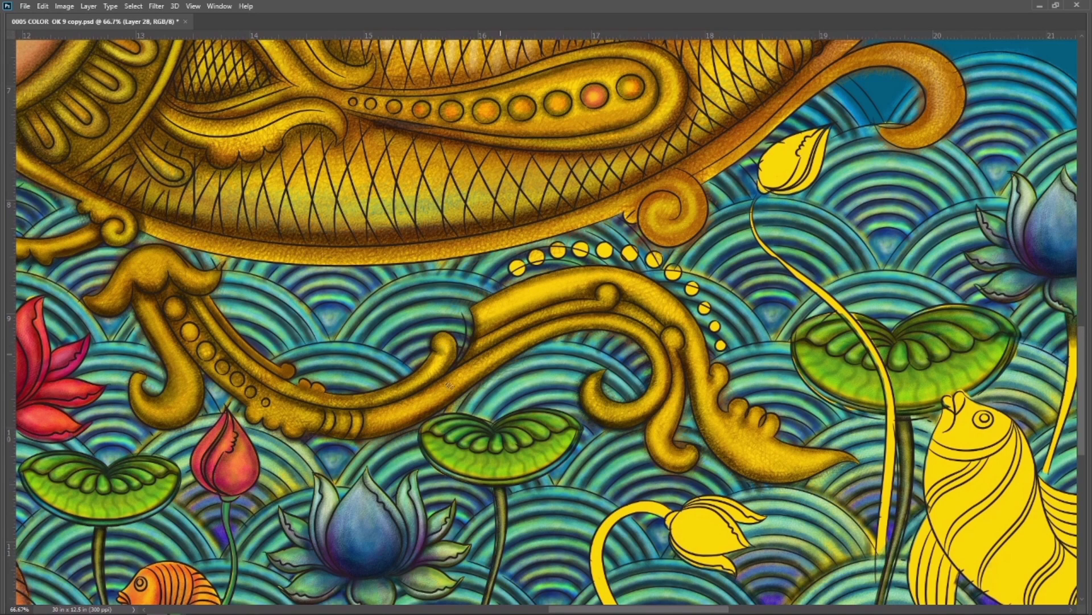
Add slight highlights to the gold stems and shade the scroll curl darker
{"action": "left_click_drag", "start_coordinate": [510, 344], "coordinate": [171, 364]}
{"action": "scroll", "coordinate": [758, 259], "scroll_direction": "up", "scroll_amount": 5}
{"action": "scroll", "coordinate": [758, 258], "scroll_direction": "up", "scroll_amount": 1}
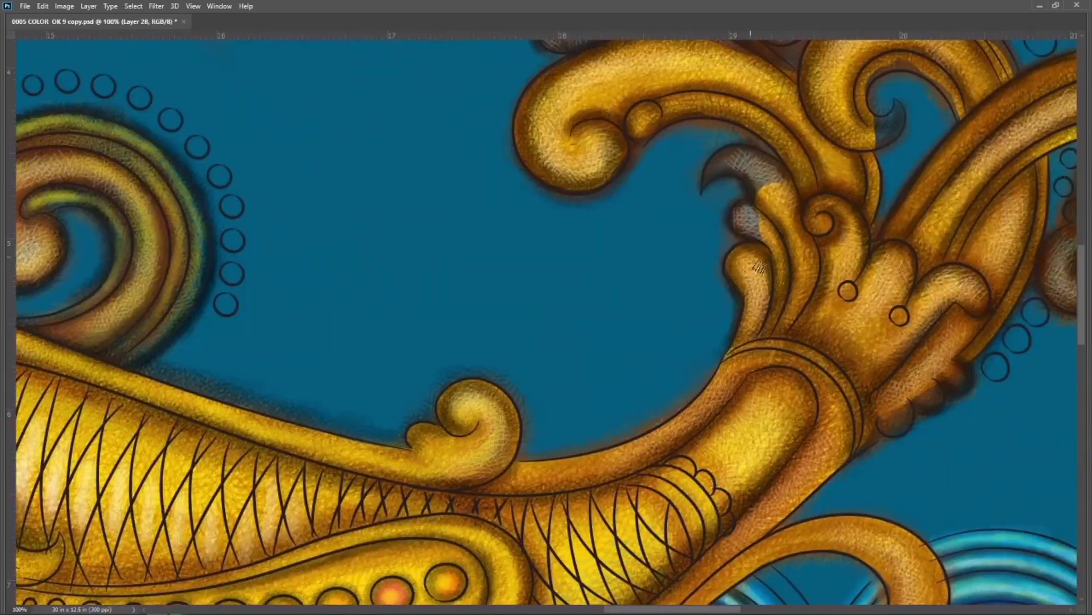
{"action": "left_click_drag", "start_coordinate": [788, 427], "coordinate": [872, 328]}
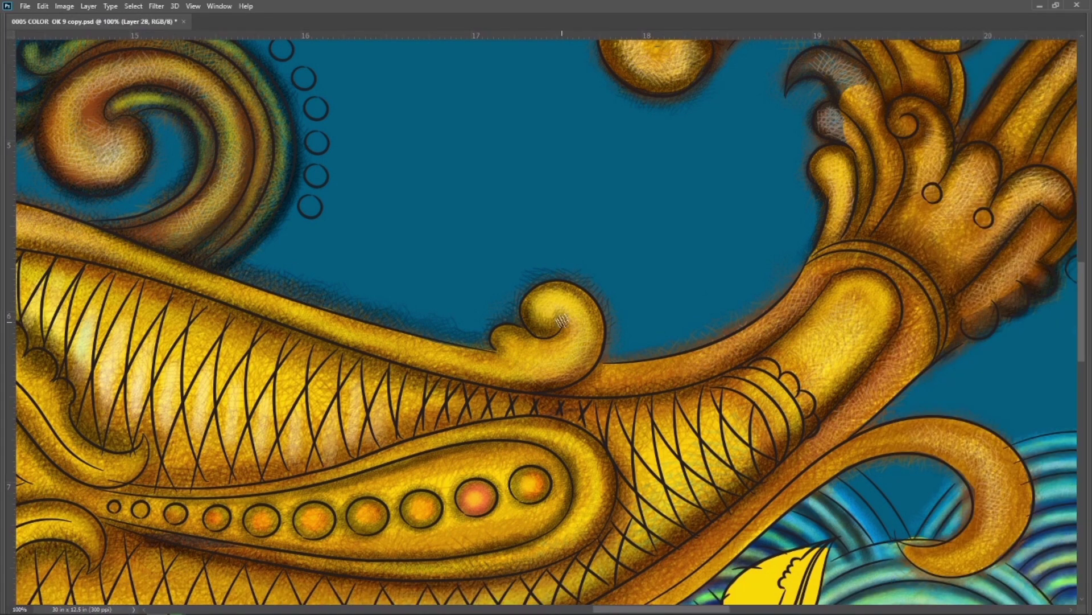
{"action": "mouse_move", "coordinate": [569, 307]}
{"action": "left_mouse_down"}
{"action": "mouse_move", "coordinate": [546, 342]}
{"action": "mouse_move", "coordinate": [564, 387]}
{"action": "left_mouse_up"}
{"action": "key", "text": "Tab"}
{"action": "key", "text": "Tab"}
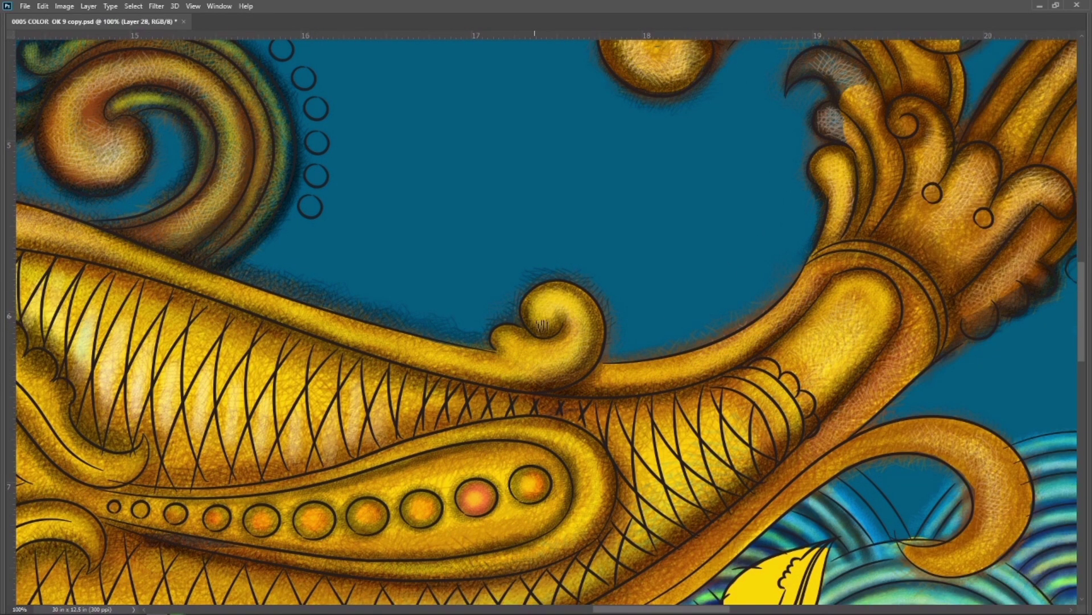
{"action": "left_click_drag", "start_coordinate": [566, 402], "coordinate": [646, 323]}
With a soft brush preset, darken the tail's scalloped cuff, its hatching and the gold band
{"action": "right_click", "coordinate": [882, 284]}
{"action": "left_click", "coordinate": [880, 299]}
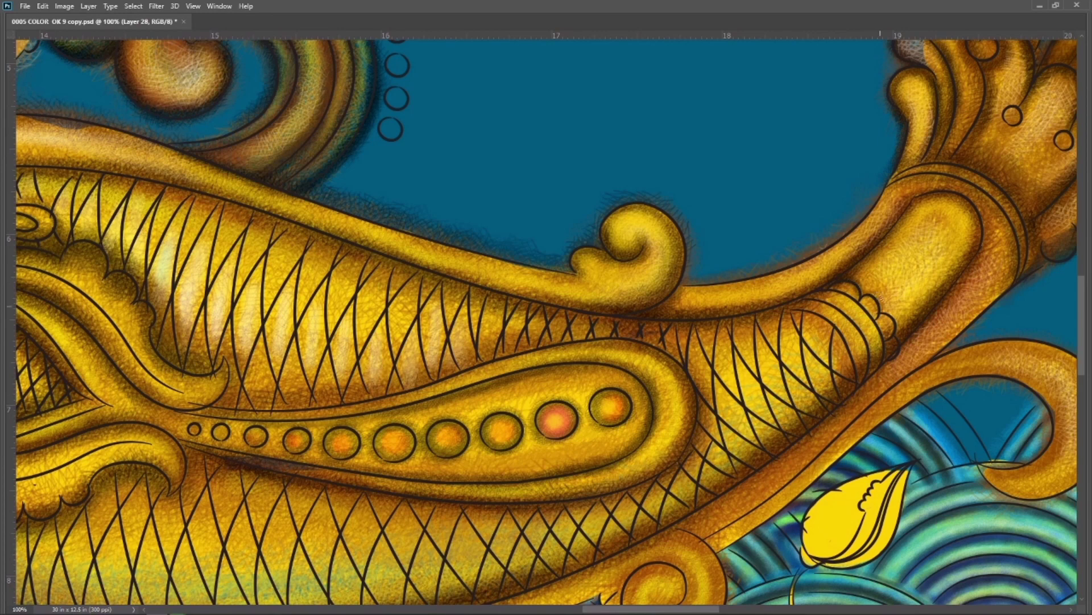
{"action": "mouse_move", "coordinate": [892, 354]}
{"action": "left_mouse_down"}
{"action": "mouse_move", "coordinate": [853, 302]}
{"action": "mouse_move", "coordinate": [813, 370]}
{"action": "left_mouse_up"}
{"action": "left_click_drag", "start_coordinate": [865, 302], "coordinate": [797, 375]}
{"action": "left_click_drag", "start_coordinate": [785, 305], "coordinate": [819, 413]}
{"action": "mouse_move", "coordinate": [910, 370]}
{"action": "left_mouse_down"}
{"action": "mouse_move", "coordinate": [1002, 273]}
{"action": "mouse_move", "coordinate": [825, 455]}
{"action": "mouse_move", "coordinate": [711, 529]}
{"action": "left_mouse_up"}
{"action": "mouse_move", "coordinate": [882, 398]}
{"action": "left_mouse_down"}
{"action": "mouse_move", "coordinate": [708, 555]}
{"action": "mouse_move", "coordinate": [916, 392]}
{"action": "left_mouse_up"}
Deepen the dark shading around the gold band and the lower-right curl
{"action": "left_click_drag", "start_coordinate": [712, 547], "coordinate": [802, 489]}
{"action": "left_click_drag", "start_coordinate": [853, 398], "coordinate": [716, 405]}
{"action": "left_click_drag", "start_coordinate": [928, 376], "coordinate": [836, 483]}
{"action": "left_click_drag", "start_coordinate": [814, 404], "coordinate": [970, 350]}
{"action": "mouse_move", "coordinate": [973, 393]}
{"action": "left_mouse_down"}
{"action": "mouse_move", "coordinate": [922, 495]}
{"action": "mouse_move", "coordinate": [967, 407]}
{"action": "left_mouse_up"}
{"action": "left_click_drag", "start_coordinate": [859, 500], "coordinate": [970, 410]}
Shade around the next curl and darken the gold band's lower edge
{"action": "left_click_drag", "start_coordinate": [517, 569], "coordinate": [683, 410]}
{"action": "left_click_drag", "start_coordinate": [654, 449], "coordinate": [739, 415]}
{"action": "mouse_move", "coordinate": [746, 484]}
{"action": "left_mouse_down"}
{"action": "mouse_move", "coordinate": [702, 364]}
{"action": "mouse_move", "coordinate": [842, 319]}
{"action": "left_mouse_up"}
{"action": "left_click_drag", "start_coordinate": [626, 438], "coordinate": [689, 484]}
{"action": "mouse_move", "coordinate": [643, 455]}
{"action": "left_mouse_down"}
{"action": "mouse_move", "coordinate": [767, 375]}
{"action": "mouse_move", "coordinate": [546, 410]}
{"action": "left_mouse_up"}
{"action": "left_click_drag", "start_coordinate": [467, 387], "coordinate": [708, 367]}
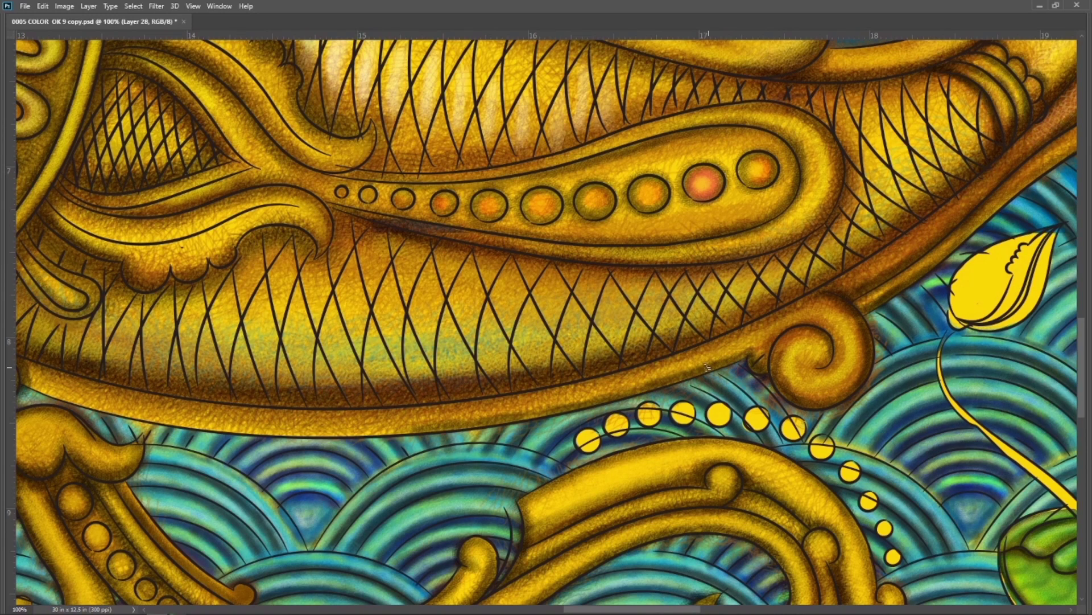
Add faint shading along the band's lower edge, then return the view to the tail near the face
{"action": "left_click_drag", "start_coordinate": [606, 421], "coordinate": [596, 301]}
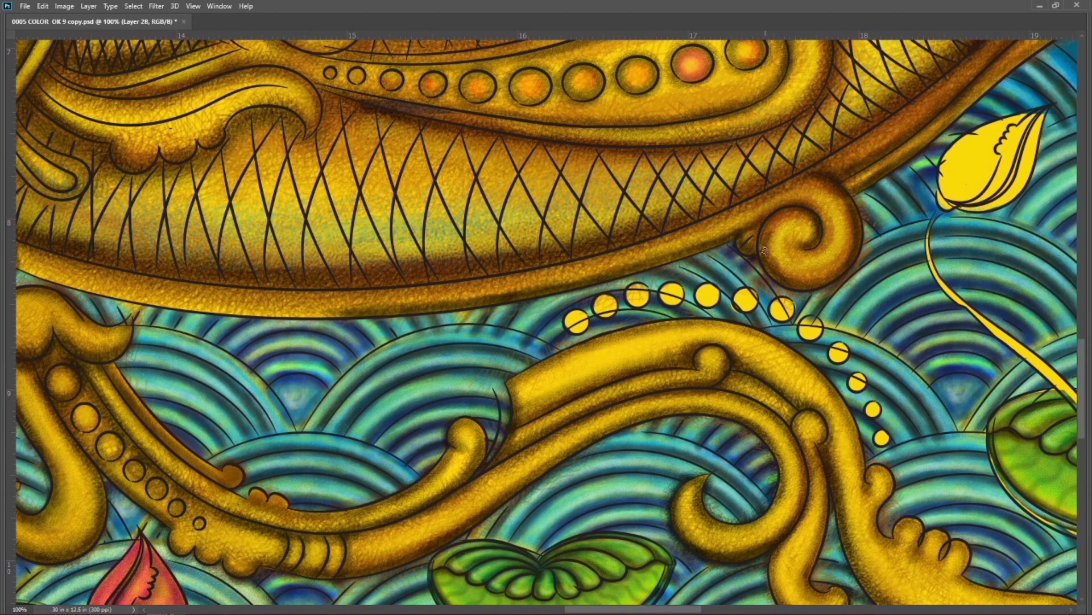
{"action": "left_click_drag", "start_coordinate": [764, 251], "coordinate": [965, 220]}
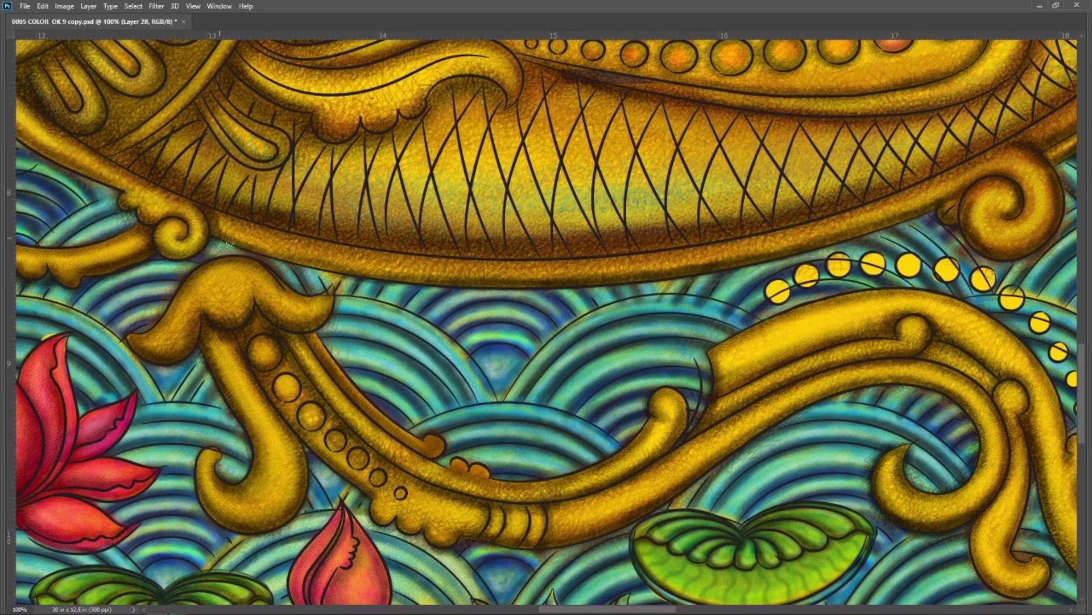
{"action": "left_click_drag", "start_coordinate": [228, 244], "coordinate": [334, 285]}
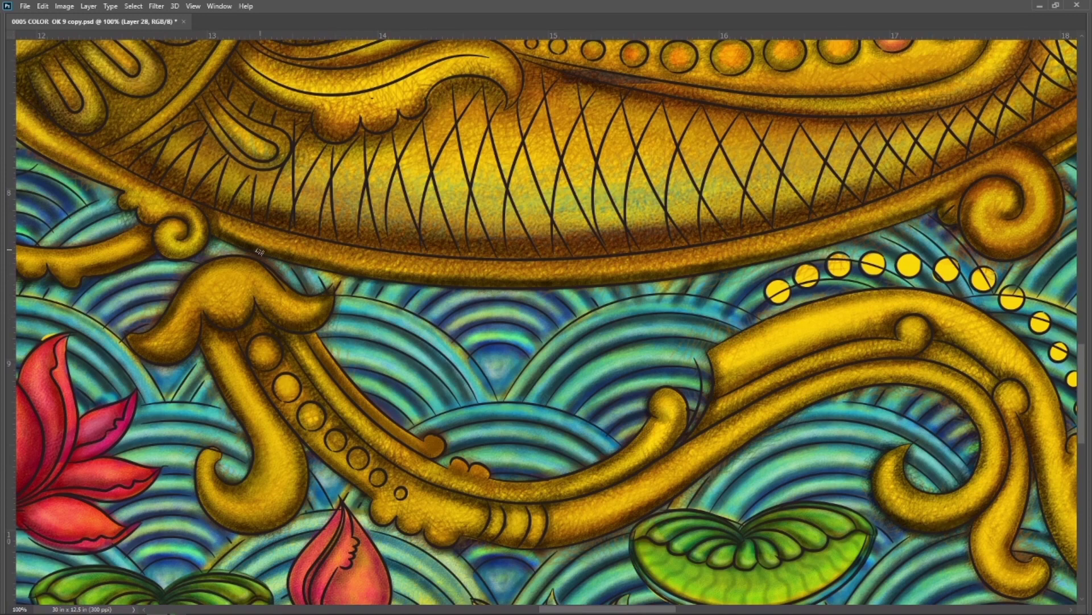
{"action": "left_click_drag", "start_coordinate": [259, 251], "coordinate": [412, 296]}
{"action": "left_click_drag", "start_coordinate": [330, 85], "coordinate": [379, 215]}
{"action": "left_click_drag", "start_coordinate": [485, 119], "coordinate": [495, 206]}
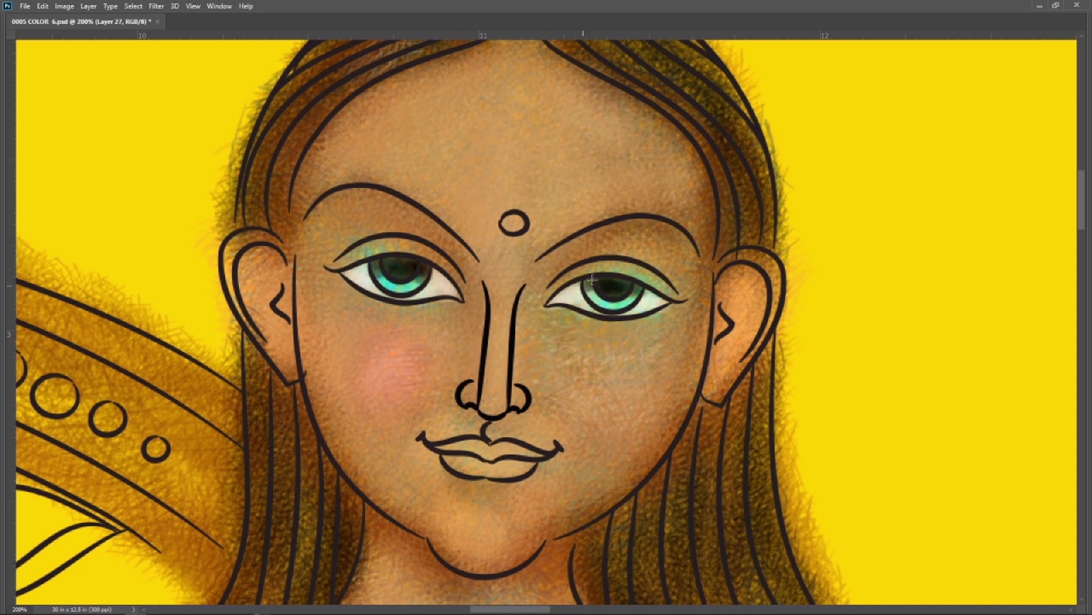
Darken both eyelid creases, the right eye's shadow, and the nose bridge and nostrils
{"action": "mouse_move", "coordinate": [336, 256]}
{"action": "left_mouse_down"}
{"action": "mouse_move", "coordinate": [384, 239]}
{"action": "mouse_move", "coordinate": [414, 306]}
{"action": "left_mouse_up"}
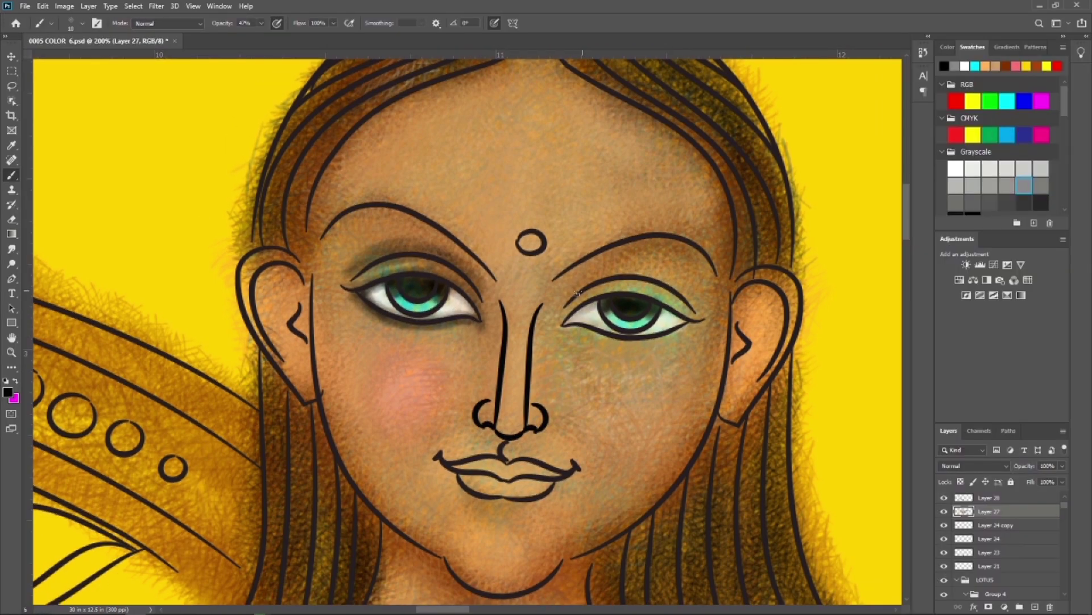
{"action": "left_click_drag", "start_coordinate": [571, 293], "coordinate": [663, 281]}
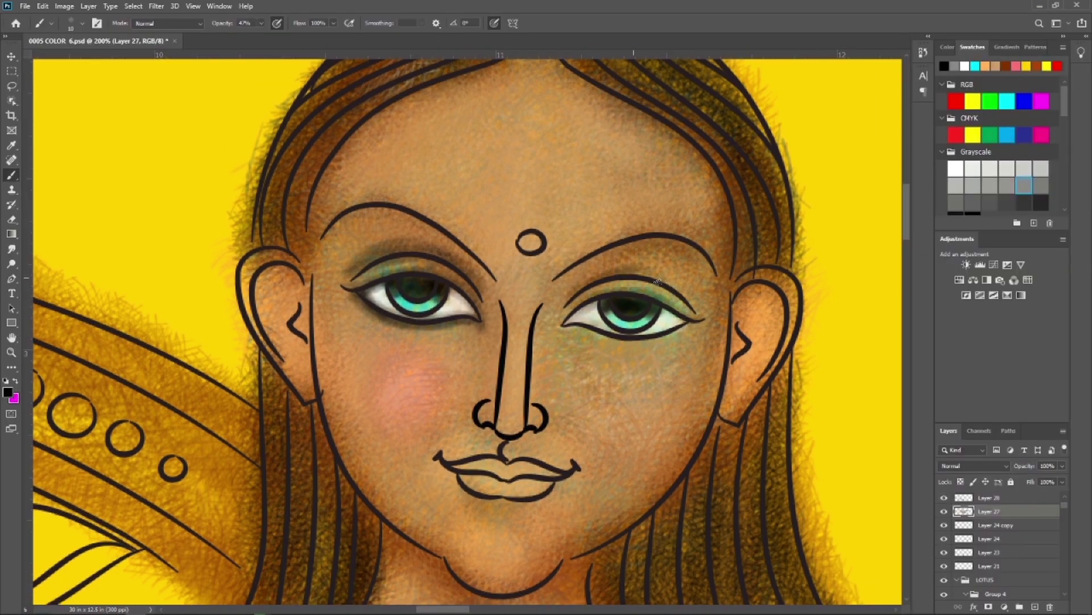
{"action": "left_click_drag", "start_coordinate": [561, 325], "coordinate": [681, 333]}
{"action": "mouse_move", "coordinate": [496, 424]}
{"action": "left_mouse_down"}
{"action": "mouse_move", "coordinate": [511, 319]}
{"action": "mouse_move", "coordinate": [535, 424]}
{"action": "left_mouse_up"}
Tint the lower lip pink and brush rosy blush onto the cheeks
{"action": "right_click", "coordinate": [563, 254]}
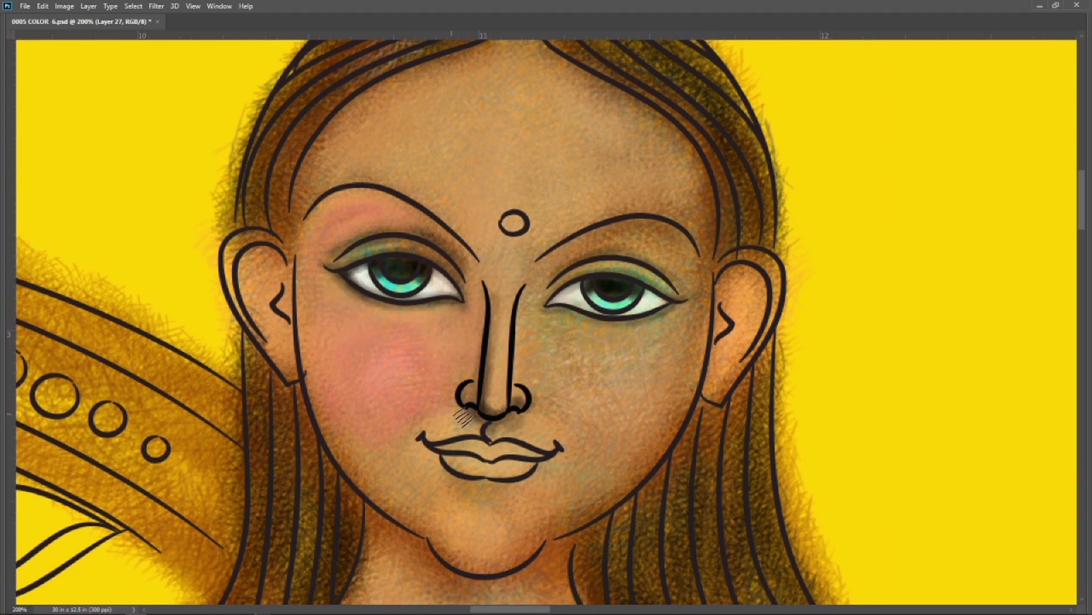
{"action": "key", "text": "Tab"}
{"action": "left_click_drag", "start_coordinate": [455, 471], "coordinate": [503, 487]}
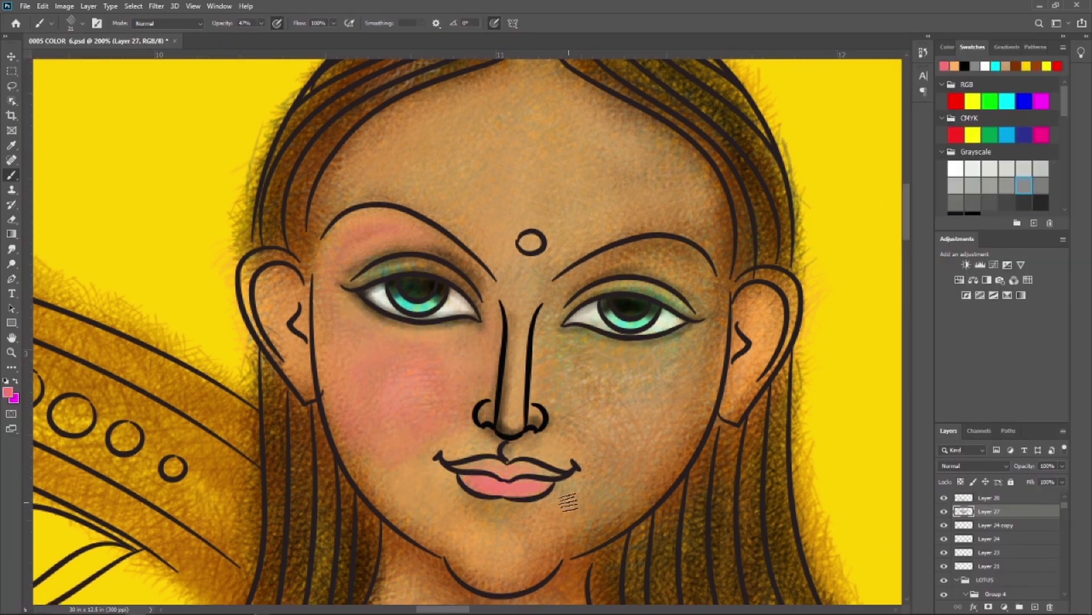
{"action": "key", "text": "Tab"}
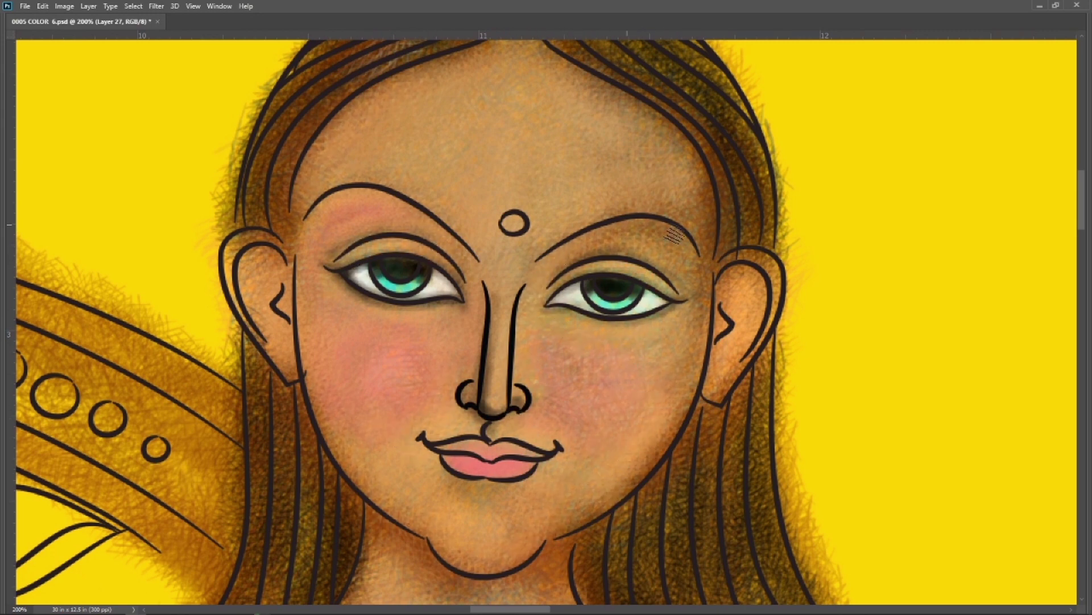
{"action": "left_click_drag", "start_coordinate": [492, 404], "coordinate": [488, 484]}
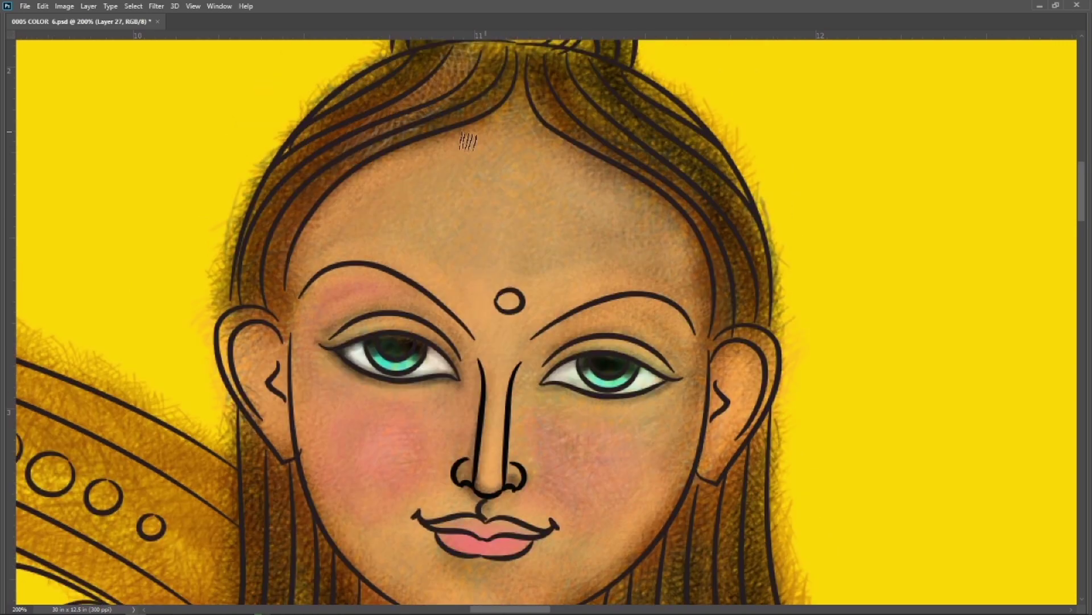
{"action": "left_click_drag", "start_coordinate": [616, 429], "coordinate": [675, 325]}
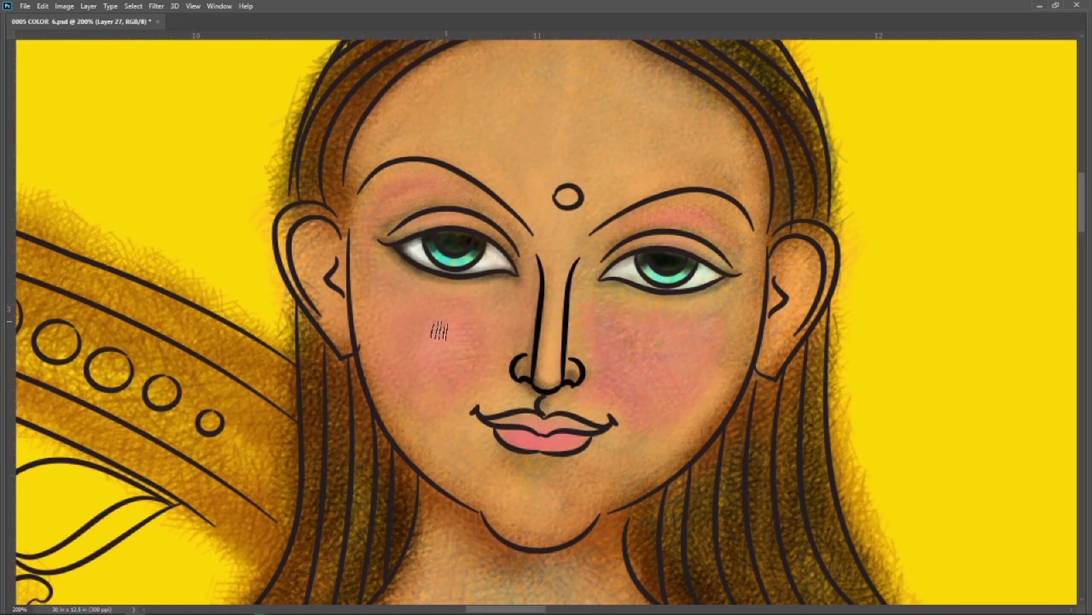
{"action": "key", "text": "ctrl+minus"}
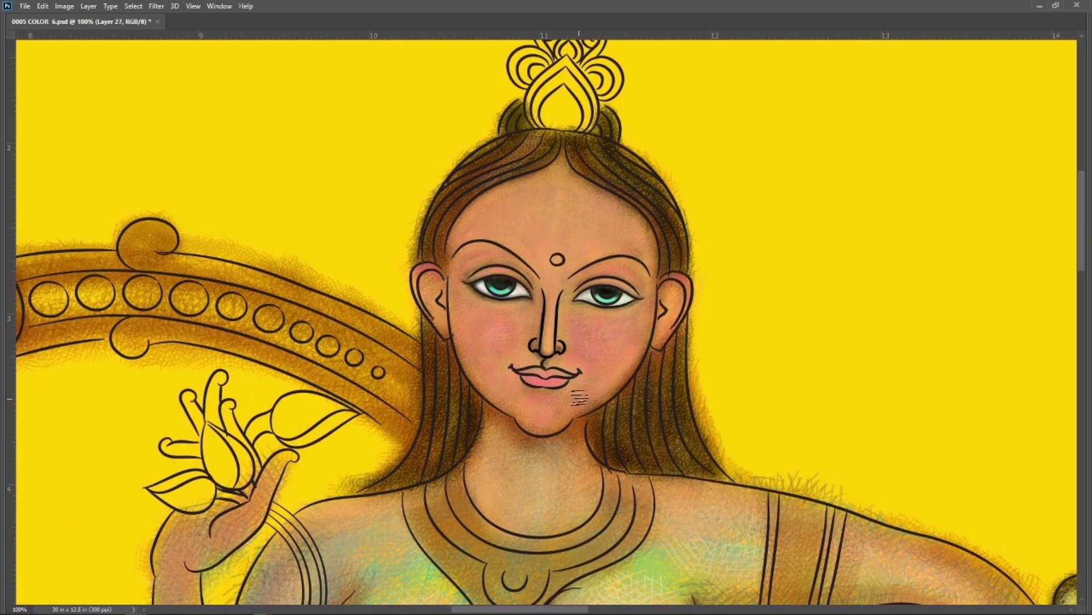
Zoom out over the figure, choose a hatch brush and paint small strokes on the chest
{"action": "key", "text": "ctrl+minus"}
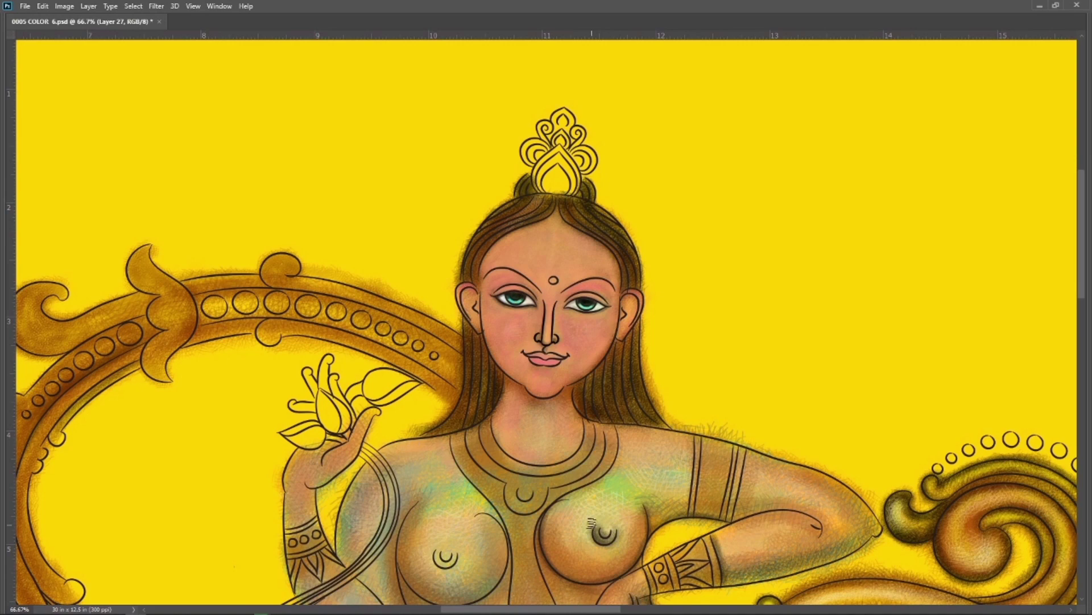
{"action": "key", "text": "Tab"}
{"action": "key", "text": "Tab"}
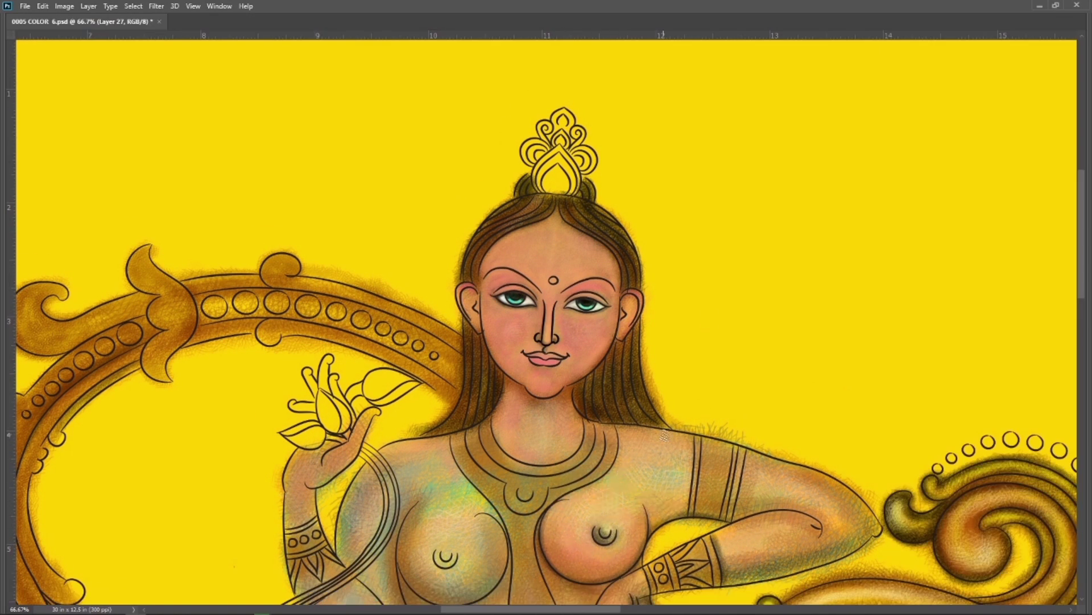
{"action": "scroll", "coordinate": [657, 467], "scroll_direction": "down", "scroll_amount": 2}
{"action": "scroll", "coordinate": [552, 404], "scroll_direction": "left", "scroll_amount": 3}
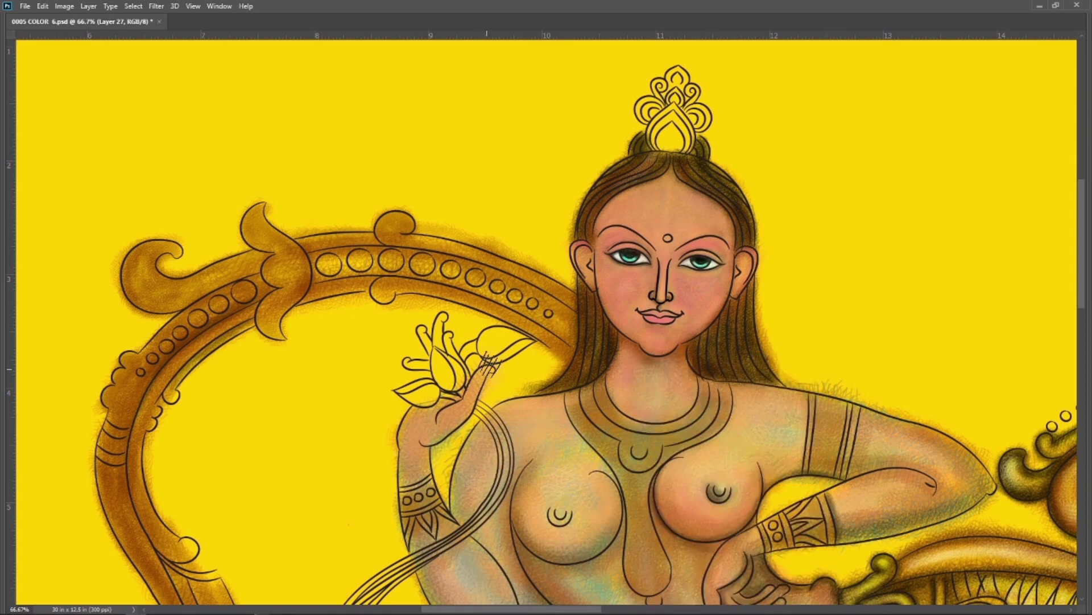
{"action": "scroll", "coordinate": [512, 455], "scroll_direction": "down", "scroll_amount": 2}
{"action": "key", "text": "Tab"}
Pick another brush preset and add more hatch strokes to the chest
{"action": "key", "text": "Tab"}
{"action": "right_click", "coordinate": [625, 354]}
{"action": "key", "text": "Escape"}
{"action": "key", "text": "ctrl+1"}
{"action": "left_click_drag", "start_coordinate": [665, 401], "coordinate": [688, 419]}
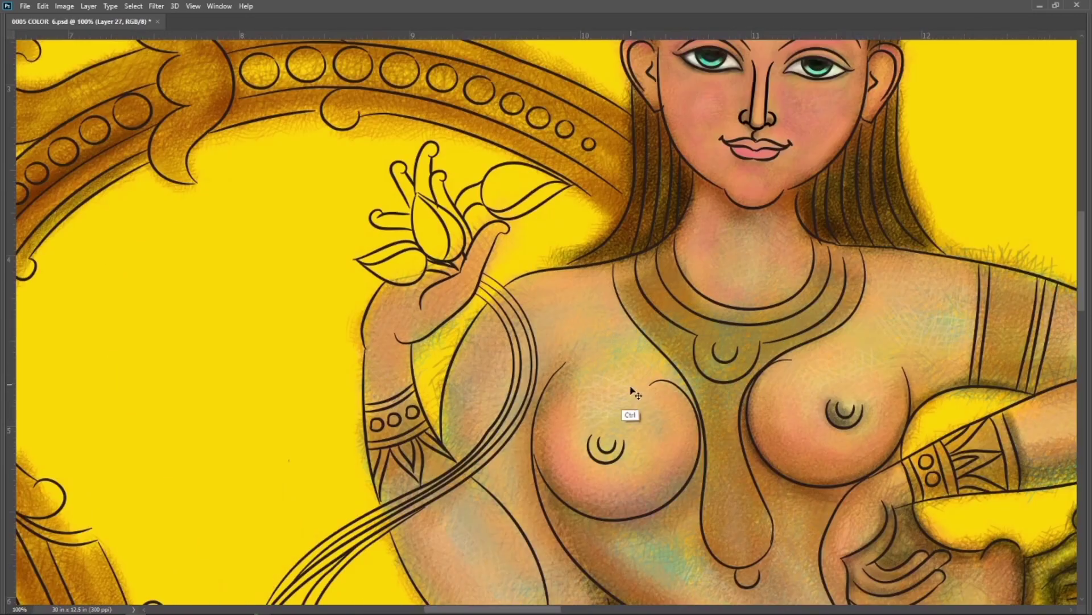
{"action": "key", "text": "Tab"}
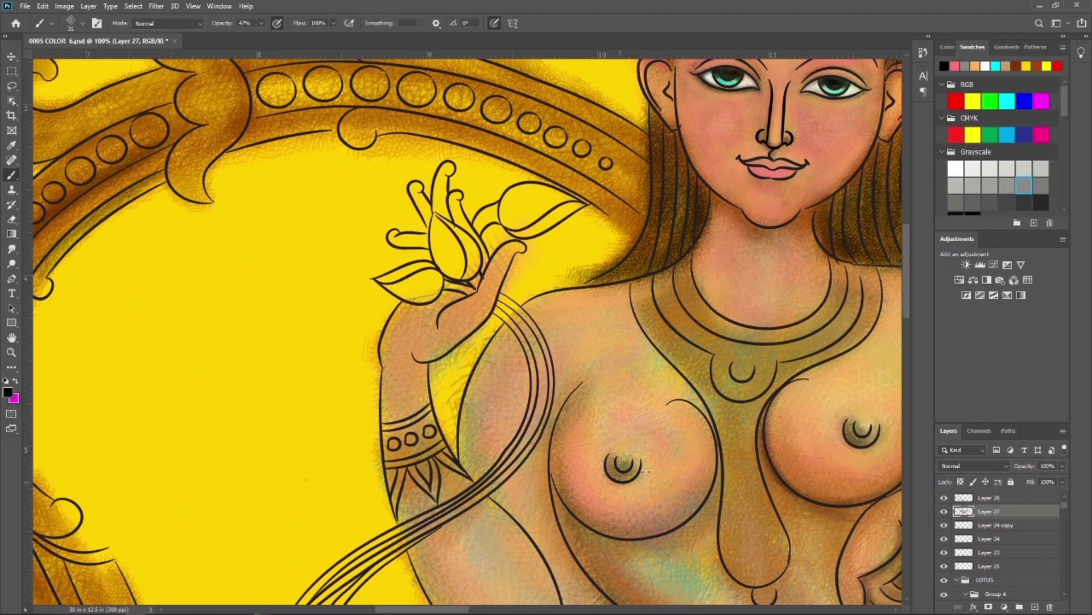
{"action": "key", "text": "Tab"}
{"action": "right_click", "coordinate": [631, 358]}
{"action": "key", "text": "Escape"}
{"action": "left_click_drag", "start_coordinate": [595, 468], "coordinate": [588, 477]}
{"action": "key", "text": "Tab"}
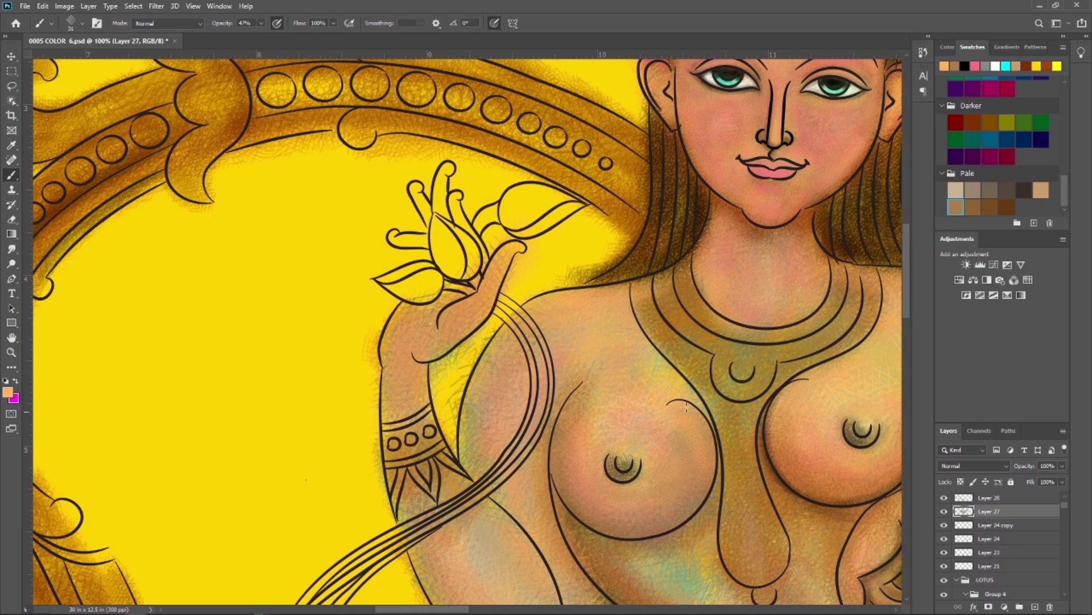
Sample pale brown, light orange, black and white swatch colours while framing the torso
{"action": "left_click", "coordinate": [973, 206]}
{"action": "key", "text": "ctrl+minus"}
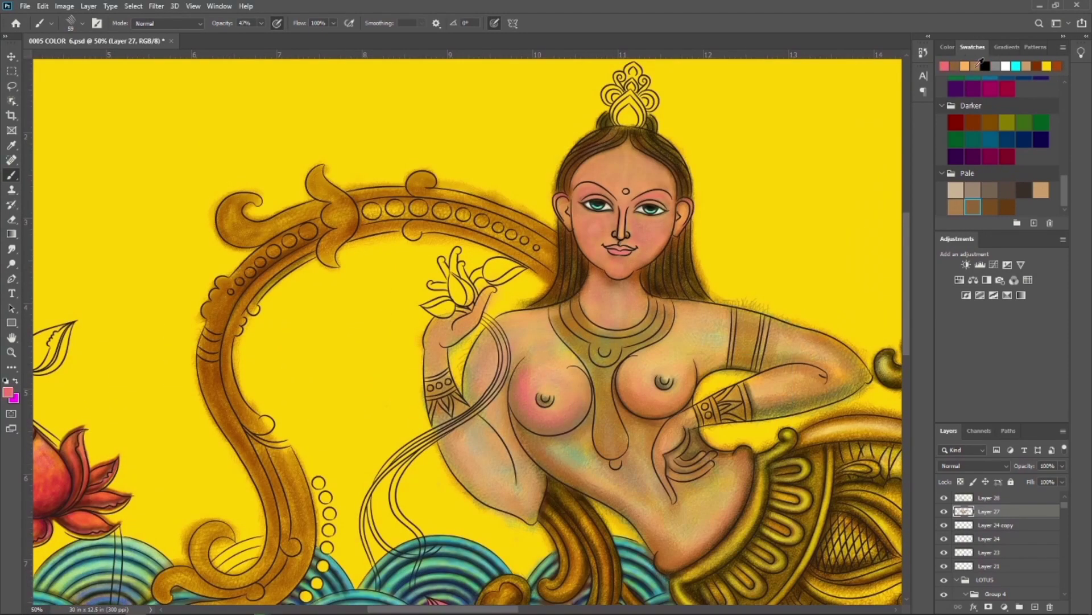
{"action": "left_click", "coordinate": [966, 66]}
{"action": "key", "text": "ctrl+plus"}
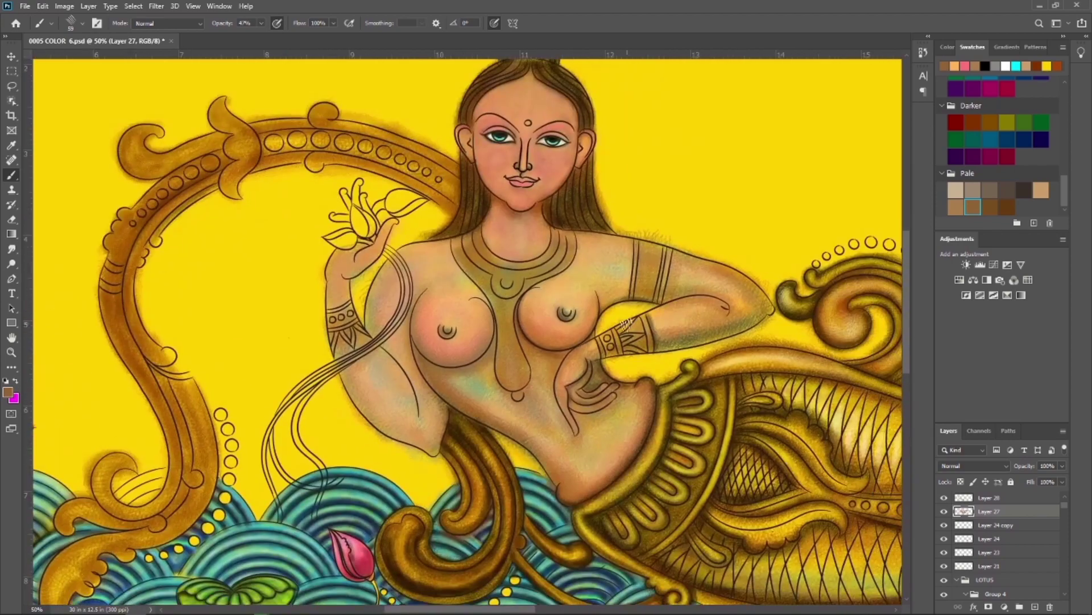
{"action": "left_click", "coordinate": [414, 322], "text": "alt"}
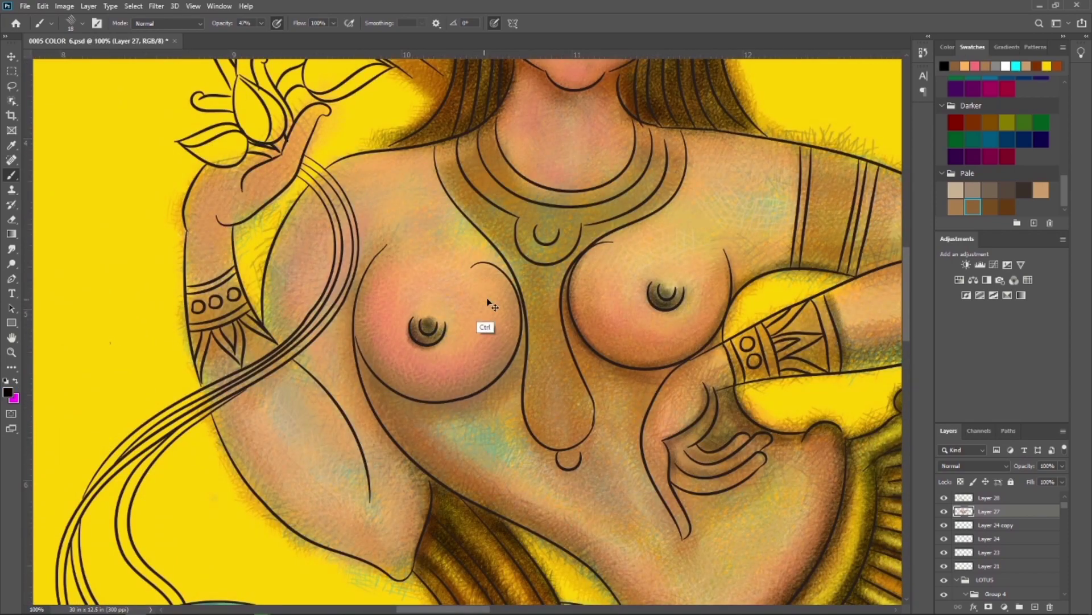
{"action": "left_click", "coordinate": [428, 324], "text": "alt"}
{"action": "scroll", "coordinate": [544, 307], "scroll_direction": "down", "scroll_amount": 2}
{"action": "scroll", "coordinate": [719, 252], "scroll_direction": "down", "scroll_amount": 2}
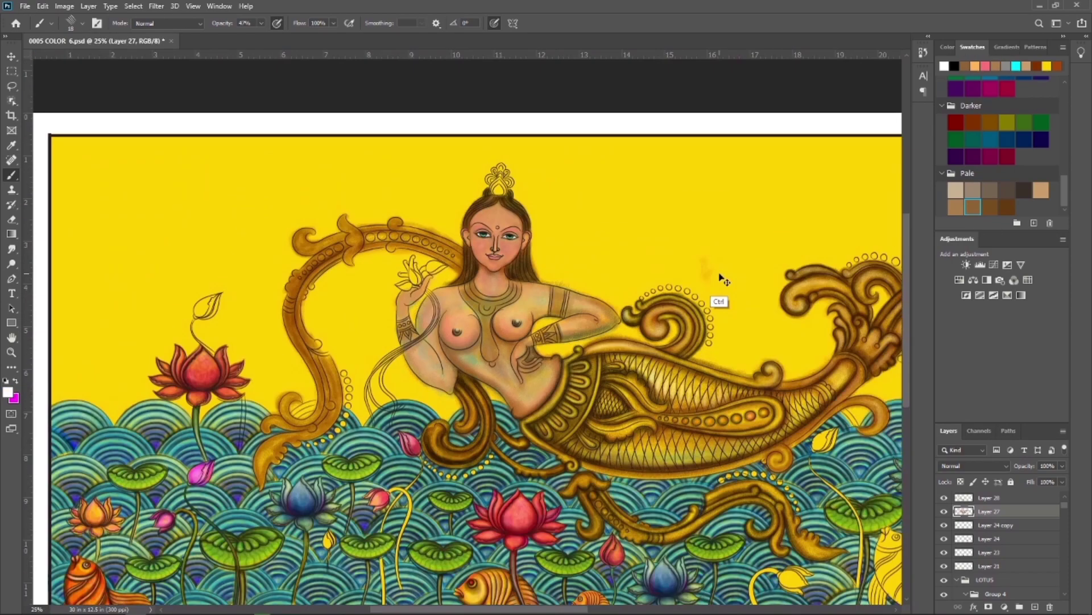
Pan the artwork and blend the shading on the forearm near the elbow
{"action": "scroll", "coordinate": [778, 190], "scroll_direction": "down", "scroll_amount": 1}
{"action": "scroll", "coordinate": [754, 167], "scroll_direction": "up", "scroll_amount": 2}
{"action": "key", "text": "Tab"}
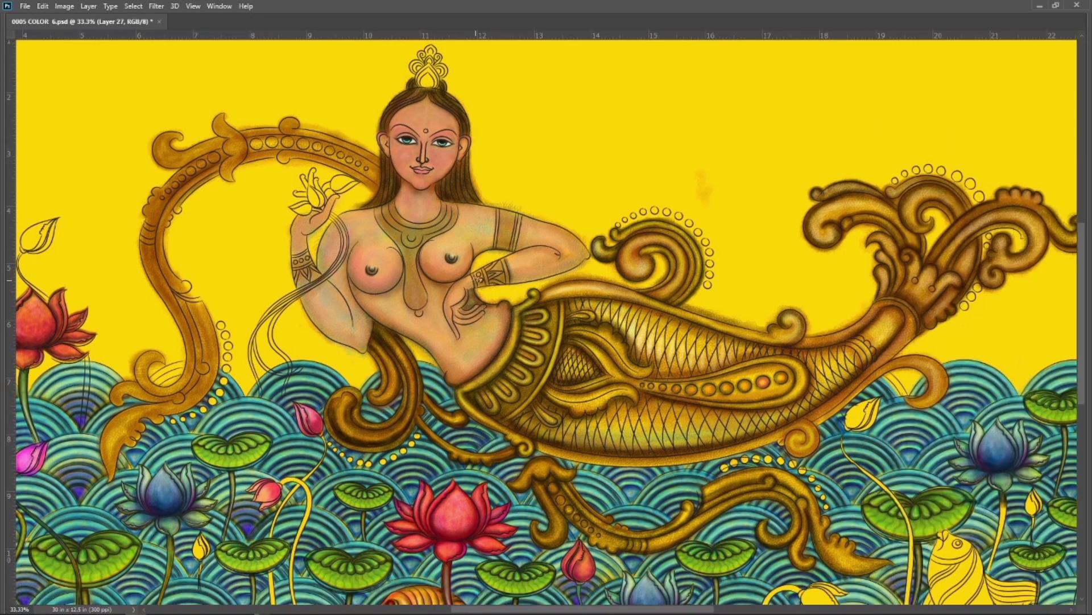
{"action": "key", "text": "Tab"}
{"action": "left_click_drag", "start_coordinate": [575, 355], "coordinate": [519, 294]}
{"action": "key", "text": "Tab"}
{"action": "left_click_drag", "start_coordinate": [313, 230], "coordinate": [353, 345]}
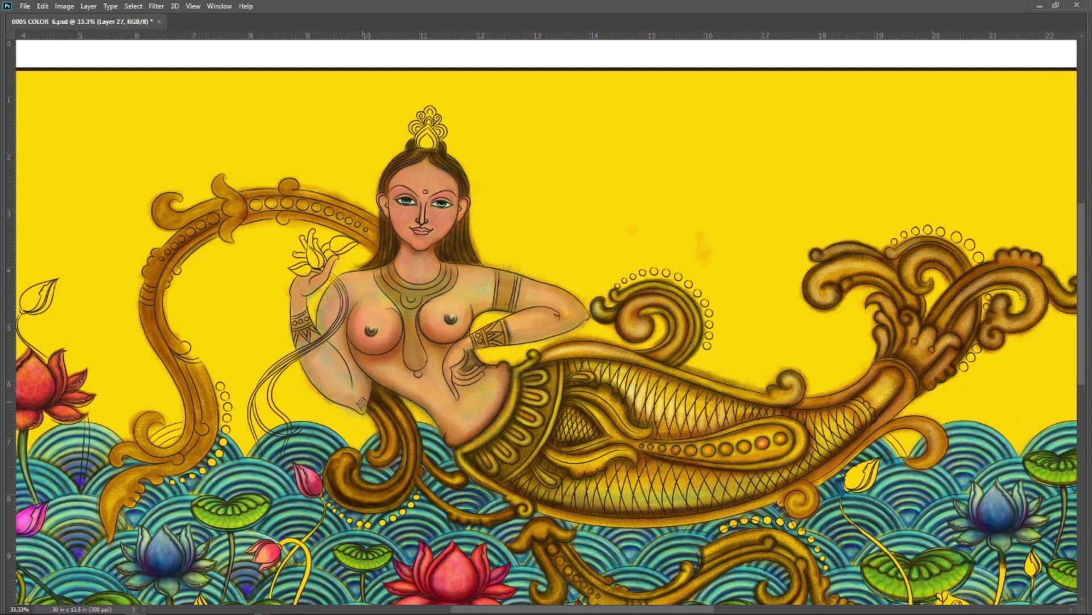
{"action": "left_click_drag", "start_coordinate": [358, 403], "coordinate": [329, 392]}
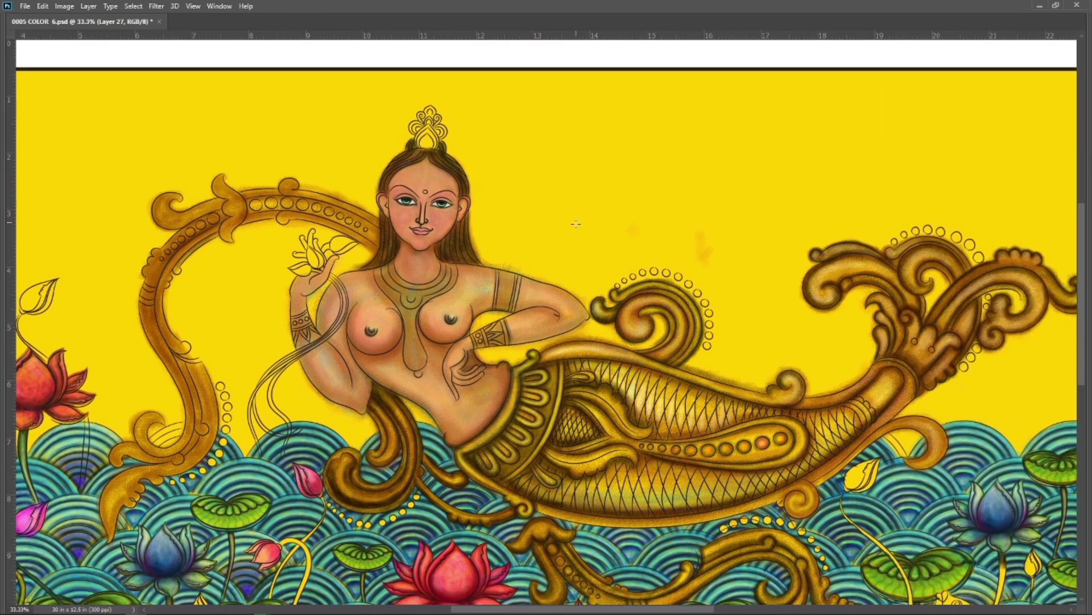
Choose a new brush and paint a dark stroke along the necklace band
{"action": "scroll", "coordinate": [406, 308], "scroll_direction": "up", "scroll_amount": 5}
{"action": "right_click", "coordinate": [452, 172]}
{"action": "key", "text": "Escape"}
{"action": "mouse_move", "coordinate": [410, 217]}
{"action": "left_mouse_down"}
{"action": "mouse_move", "coordinate": [439, 305]}
{"action": "mouse_move", "coordinate": [586, 317]}
{"action": "mouse_move", "coordinate": [822, 197]}
{"action": "left_mouse_up"}
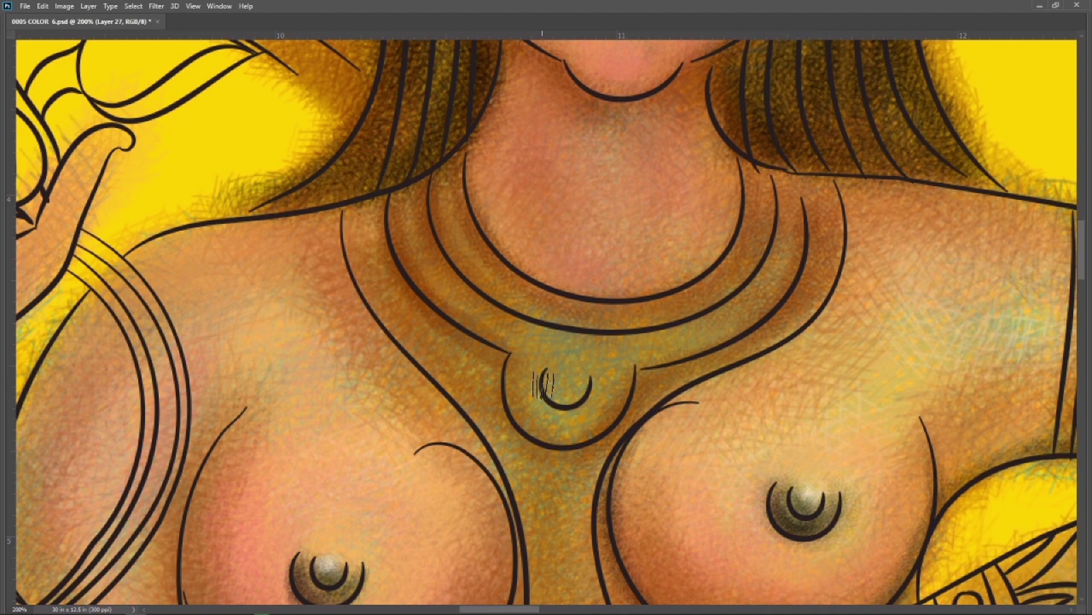
Darken the teardrop pendant's edges and the shading along the necklace
{"action": "scroll", "coordinate": [629, 305], "scroll_direction": "down", "scroll_amount": 5}
{"action": "mouse_move", "coordinate": [549, 244]}
{"action": "left_mouse_down"}
{"action": "mouse_move", "coordinate": [619, 341]}
{"action": "mouse_move", "coordinate": [607, 519]}
{"action": "mouse_move", "coordinate": [585, 317]}
{"action": "mouse_move", "coordinate": [576, 506]}
{"action": "mouse_move", "coordinate": [624, 424]}
{"action": "left_mouse_up"}
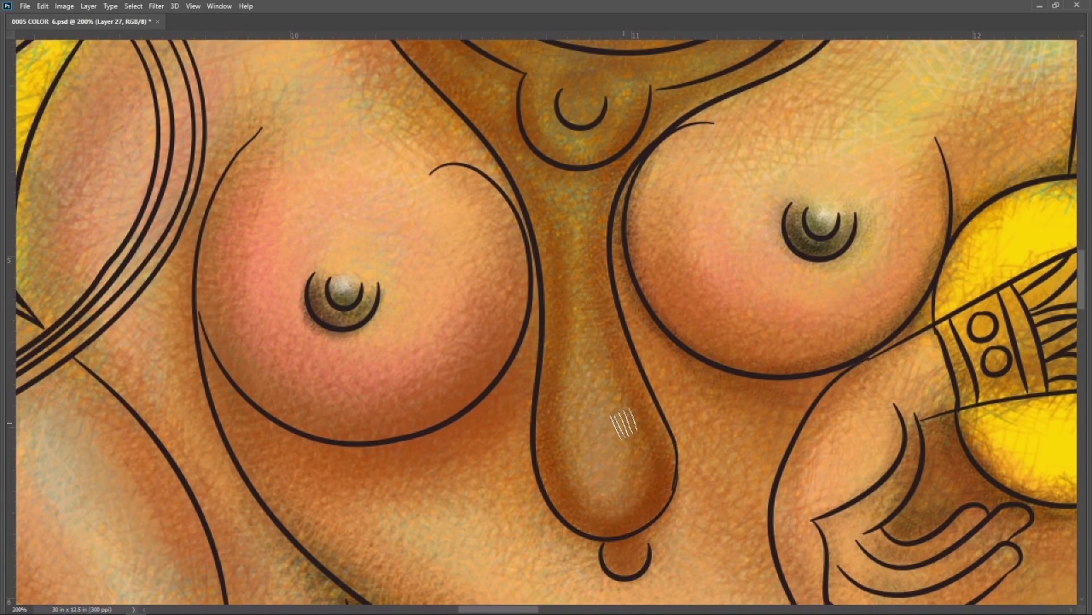
{"action": "scroll", "coordinate": [628, 416], "scroll_direction": "up", "scroll_amount": 3}
{"action": "scroll", "coordinate": [708, 170], "scroll_direction": "up", "scroll_amount": 2}
{"action": "key", "text": "Tab"}
{"action": "key", "text": "Tab"}
{"action": "mouse_move", "coordinate": [376, 181]}
{"action": "left_mouse_down"}
{"action": "mouse_move", "coordinate": [379, 200]}
{"action": "mouse_move", "coordinate": [708, 146]}
{"action": "mouse_move", "coordinate": [297, 252]}
{"action": "left_mouse_up"}
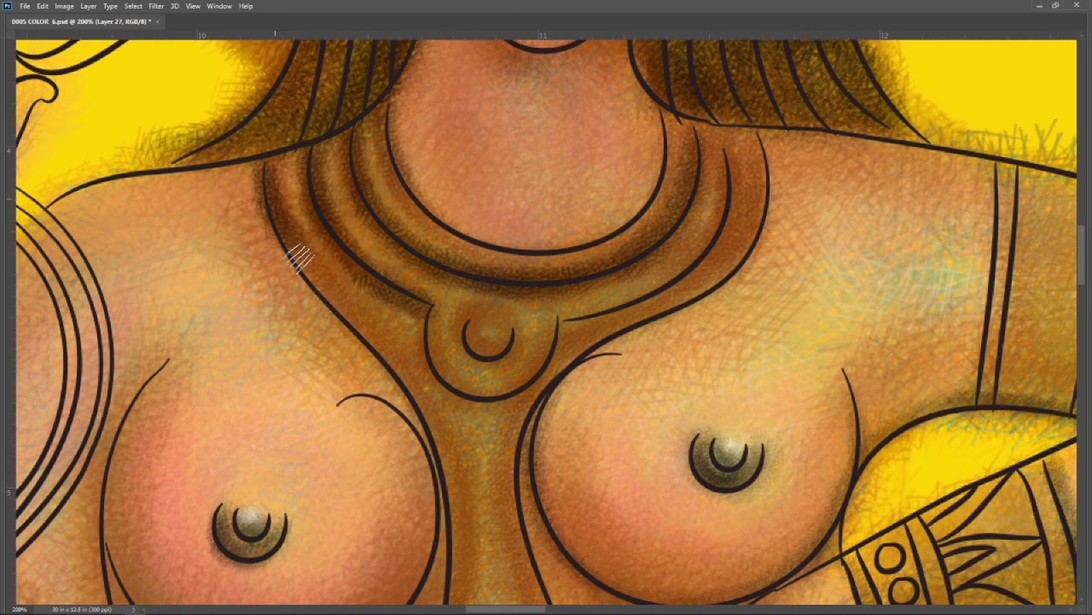
{"action": "scroll", "coordinate": [297, 252], "scroll_direction": "down", "scroll_amount": 3}
{"action": "mouse_move", "coordinate": [324, 107]}
{"action": "left_mouse_down"}
{"action": "mouse_move", "coordinate": [415, 440]}
{"action": "mouse_move", "coordinate": [427, 364]}
{"action": "left_mouse_up"}
Switch brush and paint yellow highlights on the necklace's inner band and pendant
{"action": "scroll", "coordinate": [427, 364], "scroll_direction": "up", "scroll_amount": 3}
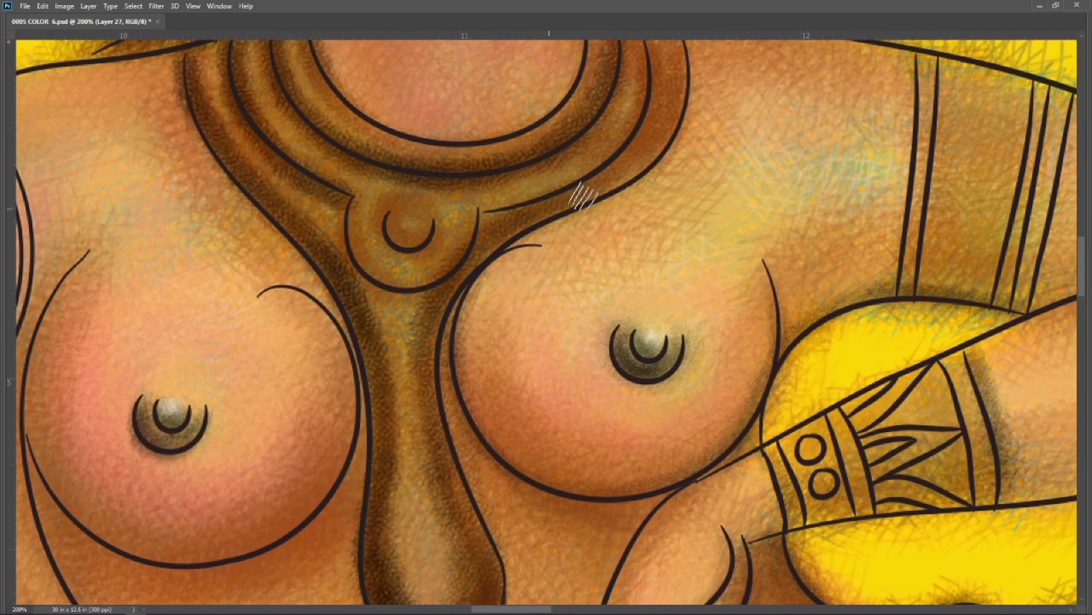
{"action": "scroll", "coordinate": [581, 195], "scroll_direction": "up", "scroll_amount": 2}
{"action": "right_click", "coordinate": [288, 165]}
{"action": "mouse_move", "coordinate": [233, 188]}
{"action": "left_mouse_down"}
{"action": "mouse_move", "coordinate": [292, 295]}
{"action": "mouse_move", "coordinate": [546, 196]}
{"action": "left_mouse_up"}
{"action": "mouse_move", "coordinate": [421, 318]}
{"action": "left_mouse_down"}
{"action": "mouse_move", "coordinate": [598, 215]}
{"action": "mouse_move", "coordinate": [325, 378]}
{"action": "mouse_move", "coordinate": [365, 325]}
{"action": "mouse_move", "coordinate": [444, 346]}
{"action": "left_mouse_up"}
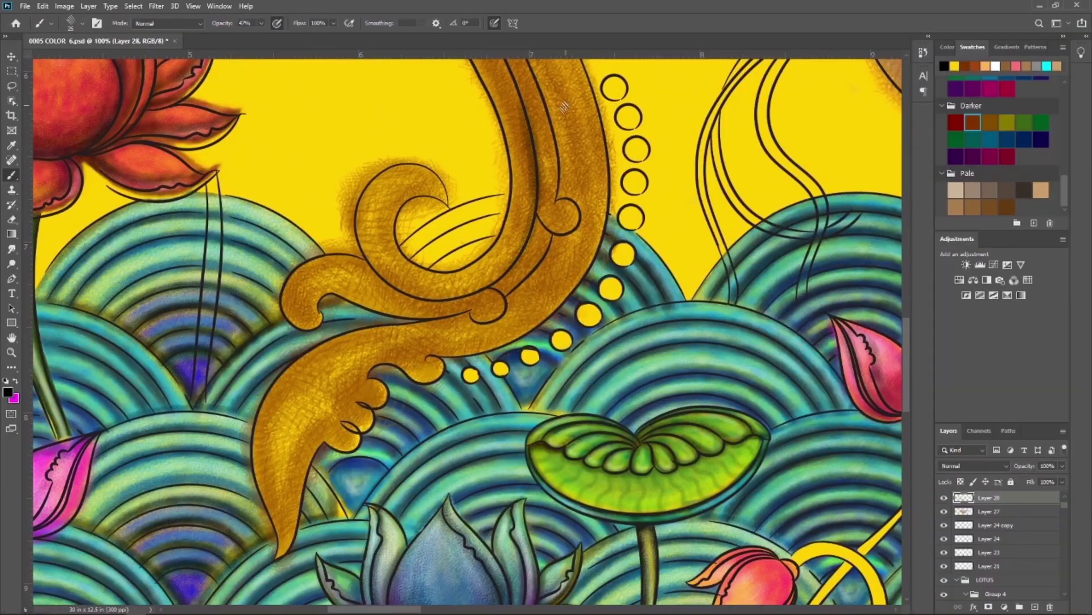
Darken the golden swirl's inner and lower curves and shade along its stem
{"action": "mouse_move", "coordinate": [580, 125]}
{"action": "left_mouse_down"}
{"action": "mouse_move", "coordinate": [551, 232]}
{"action": "mouse_move", "coordinate": [502, 208]}
{"action": "left_mouse_up"}
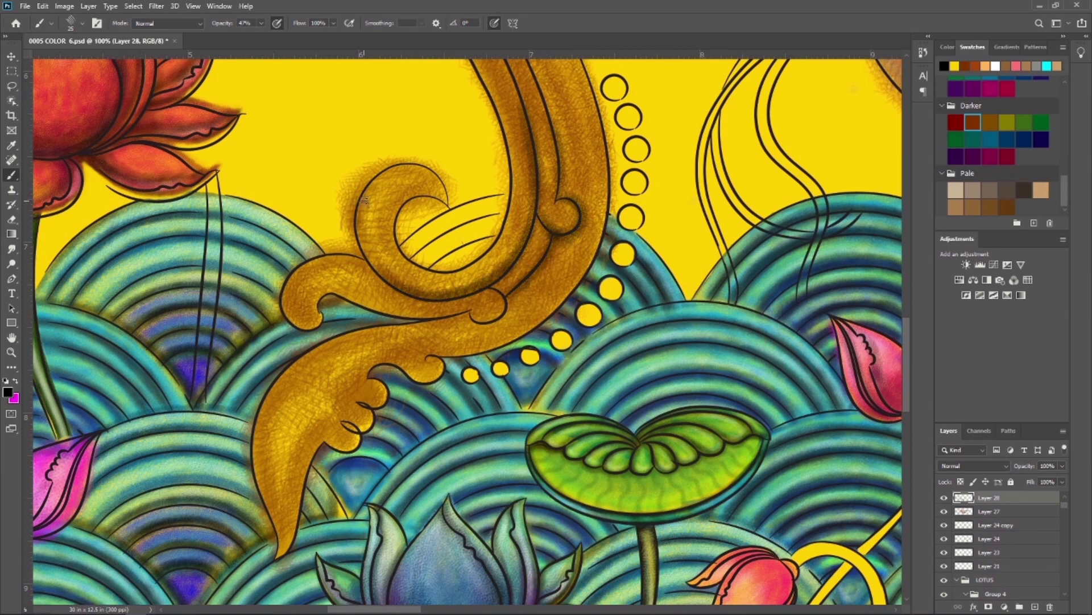
{"action": "mouse_move", "coordinate": [476, 139]}
{"action": "left_mouse_down"}
{"action": "mouse_move", "coordinate": [335, 253]}
{"action": "mouse_move", "coordinate": [263, 412]}
{"action": "mouse_move", "coordinate": [341, 441]}
{"action": "mouse_move", "coordinate": [444, 359]}
{"action": "mouse_move", "coordinate": [512, 339]}
{"action": "mouse_move", "coordinate": [580, 267]}
{"action": "left_mouse_up"}
{"action": "scroll", "coordinate": [580, 267], "scroll_direction": "up", "scroll_amount": 3}
{"action": "left_click_drag", "start_coordinate": [473, 131], "coordinate": [455, 364]}
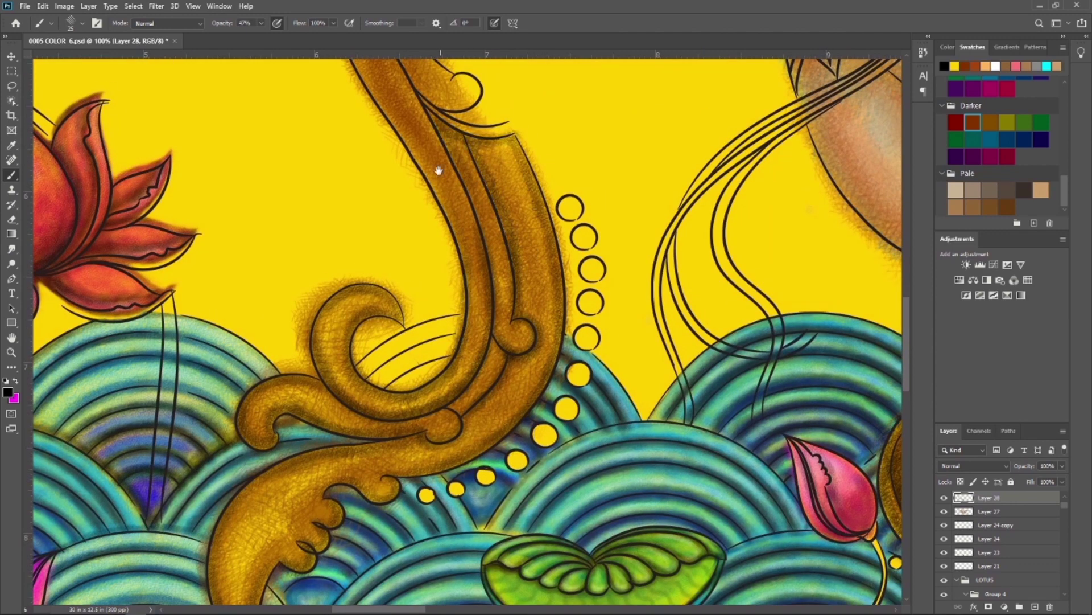
{"action": "scroll", "coordinate": [456, 364], "scroll_direction": "up", "scroll_amount": 5}
{"action": "mouse_move", "coordinate": [438, 200]}
{"action": "left_mouse_down"}
{"action": "mouse_move", "coordinate": [509, 314]}
{"action": "mouse_move", "coordinate": [458, 109]}
{"action": "left_mouse_up"}
Shade and darken the edges of the upper golden arch
{"action": "scroll", "coordinate": [480, 180], "scroll_direction": "up", "scroll_amount": 3}
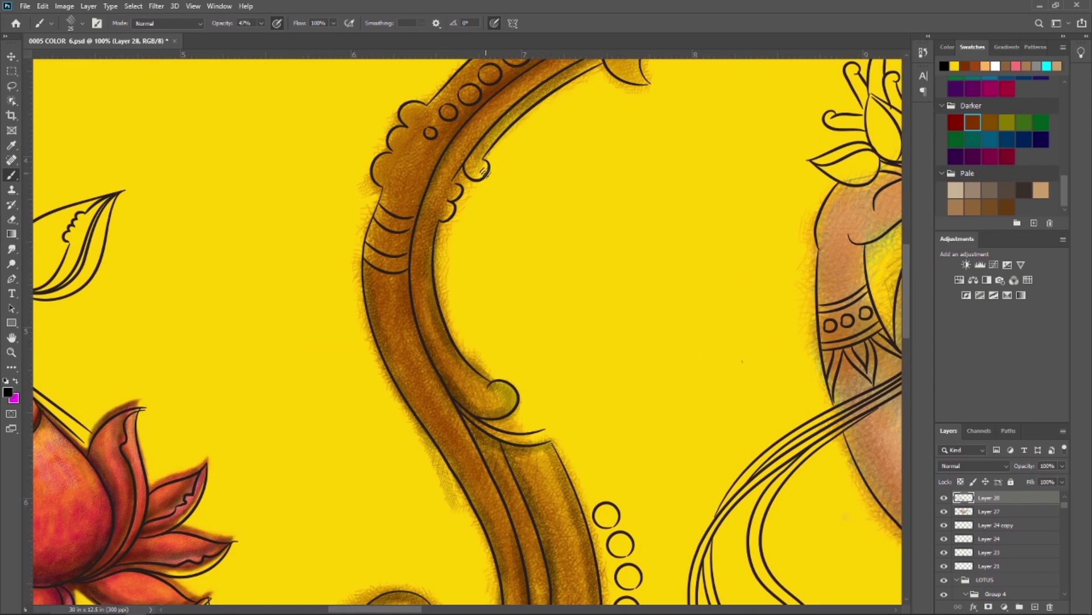
{"action": "scroll", "coordinate": [579, 90], "scroll_direction": "up", "scroll_amount": 3}
{"action": "scroll", "coordinate": [580, 114], "scroll_direction": "up", "scroll_amount": 3}
{"action": "left_click_drag", "start_coordinate": [398, 159], "coordinate": [530, 97]}
{"action": "left_click_drag", "start_coordinate": [342, 284], "coordinate": [580, 136]}
{"action": "scroll", "coordinate": [581, 137], "scroll_direction": "up", "scroll_amount": 3}
{"action": "mouse_move", "coordinate": [589, 199]}
{"action": "left_mouse_down"}
{"action": "mouse_move", "coordinate": [521, 74]}
{"action": "mouse_move", "coordinate": [438, 171]}
{"action": "left_mouse_up"}
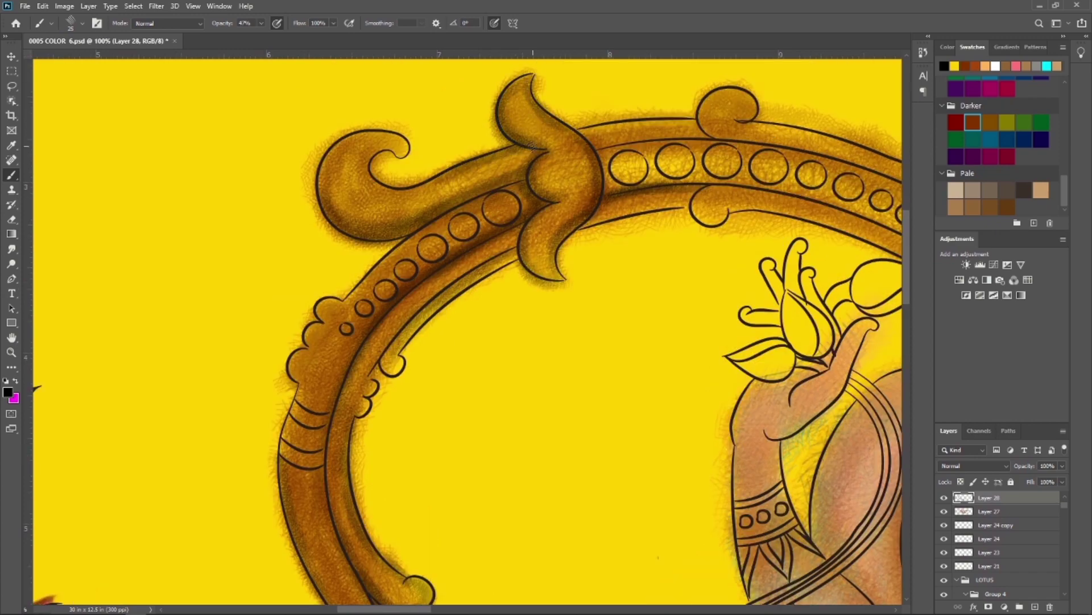
{"action": "left_click_drag", "start_coordinate": [683, 114], "coordinate": [374, 180]}
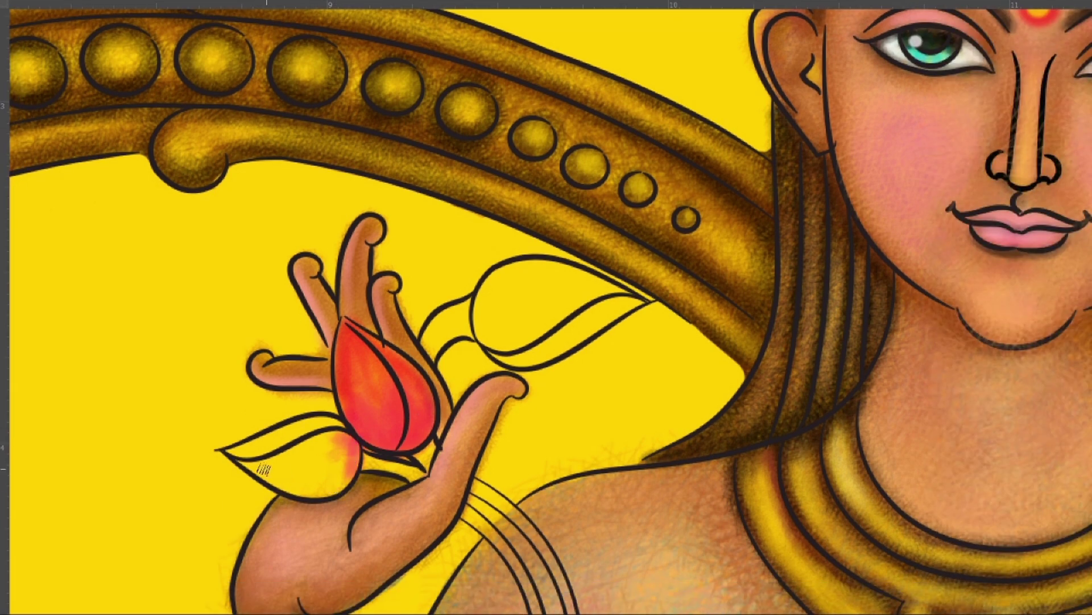
Colour the lower-left lotus petal orange-pink and the bud beside the arch pink
{"action": "mouse_move", "coordinate": [244, 478]}
{"action": "left_mouse_down"}
{"action": "mouse_move", "coordinate": [290, 461]}
{"action": "mouse_move", "coordinate": [302, 433]}
{"action": "mouse_move", "coordinate": [333, 435]}
{"action": "mouse_move", "coordinate": [245, 472]}
{"action": "mouse_move", "coordinate": [335, 456]}
{"action": "left_mouse_up"}
{"action": "mouse_move", "coordinate": [285, 484]}
{"action": "left_mouse_down"}
{"action": "mouse_move", "coordinate": [353, 444]}
{"action": "mouse_move", "coordinate": [349, 467]}
{"action": "left_mouse_up"}
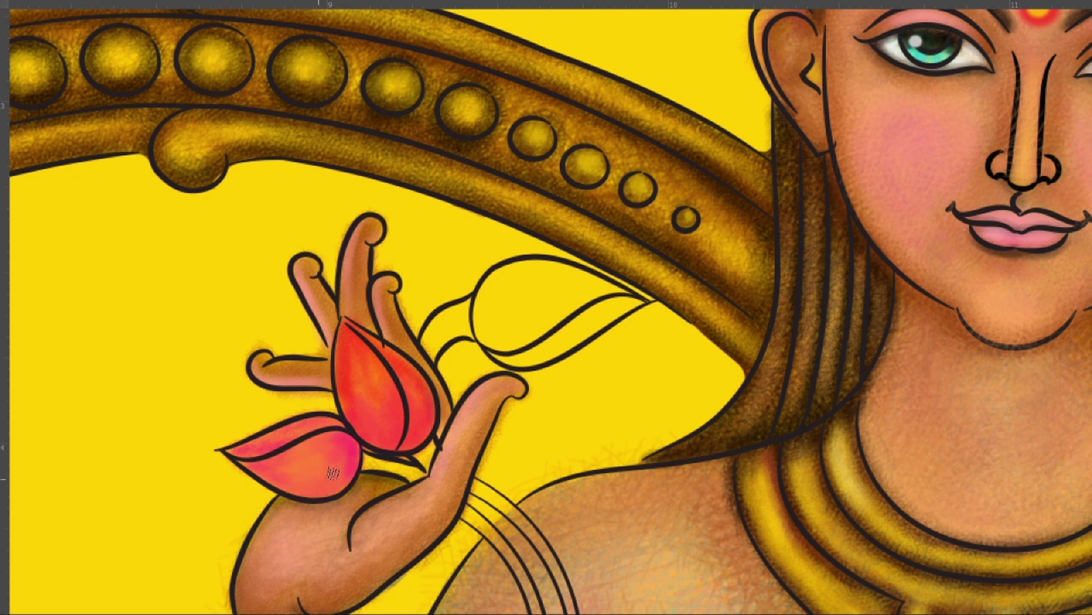
{"action": "left_click_drag", "start_coordinate": [320, 481], "coordinate": [259, 469]}
{"action": "mouse_move", "coordinate": [492, 294]}
{"action": "left_mouse_down"}
{"action": "mouse_move", "coordinate": [484, 307]}
{"action": "mouse_move", "coordinate": [512, 341]}
{"action": "mouse_move", "coordinate": [546, 273]}
{"action": "mouse_move", "coordinate": [609, 290]}
{"action": "mouse_move", "coordinate": [515, 266]}
{"action": "mouse_move", "coordinate": [489, 339]}
{"action": "mouse_move", "coordinate": [529, 348]}
{"action": "mouse_move", "coordinate": [599, 288]}
{"action": "mouse_move", "coordinate": [563, 336]}
{"action": "mouse_move", "coordinate": [592, 330]}
{"action": "mouse_move", "coordinate": [500, 364]}
{"action": "mouse_move", "coordinate": [513, 311]}
{"action": "mouse_move", "coordinate": [523, 359]}
{"action": "mouse_move", "coordinate": [484, 307]}
{"action": "mouse_move", "coordinate": [501, 285]}
{"action": "mouse_move", "coordinate": [573, 277]}
{"action": "mouse_move", "coordinate": [563, 330]}
{"action": "mouse_move", "coordinate": [633, 305]}
{"action": "left_mouse_up"}
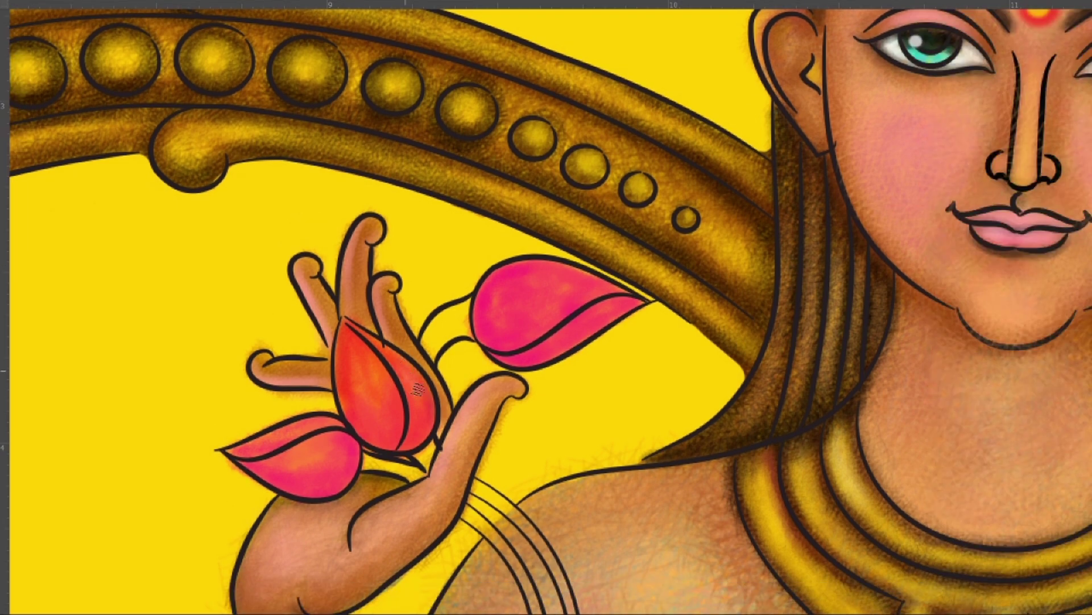
Paint lighter highlight strokes on the red bud, the pink bud and the lower-left petal
{"action": "left_click_drag", "start_coordinate": [418, 389], "coordinate": [416, 411]}
{"action": "left_click_drag", "start_coordinate": [346, 330], "coordinate": [384, 400]}
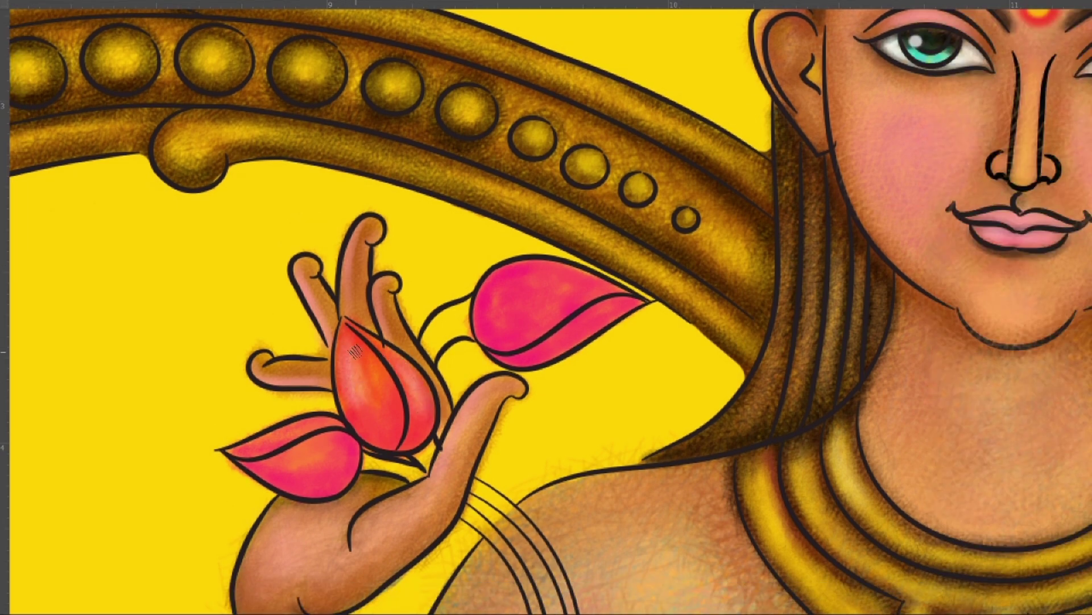
{"action": "left_click_drag", "start_coordinate": [628, 305], "coordinate": [569, 342]}
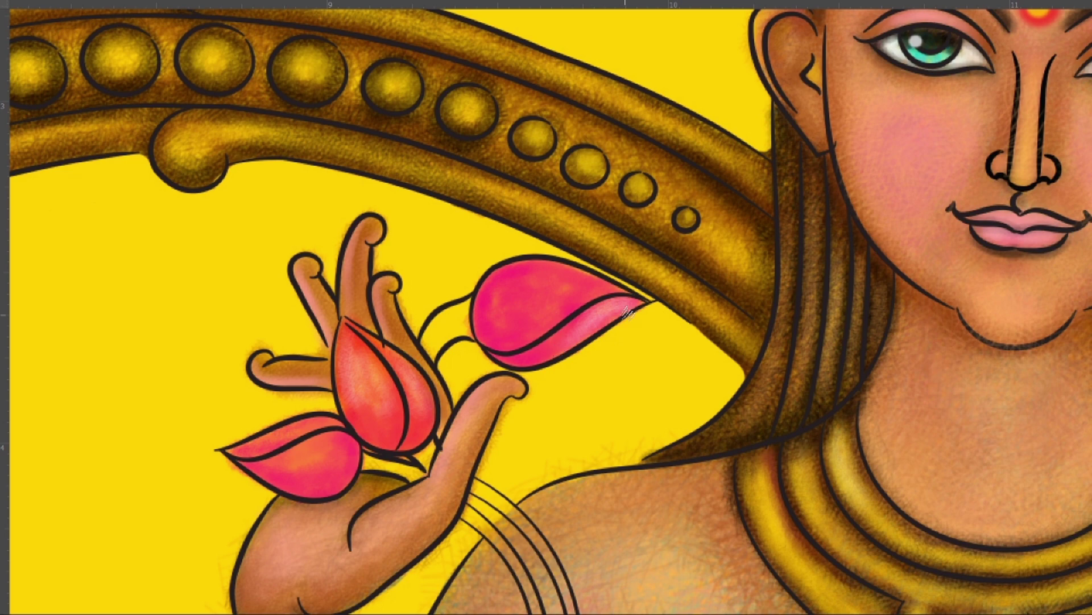
{"action": "mouse_move", "coordinate": [625, 295]}
{"action": "left_mouse_down"}
{"action": "mouse_move", "coordinate": [546, 266]}
{"action": "mouse_move", "coordinate": [543, 301]}
{"action": "mouse_move", "coordinate": [524, 310]}
{"action": "left_mouse_up"}
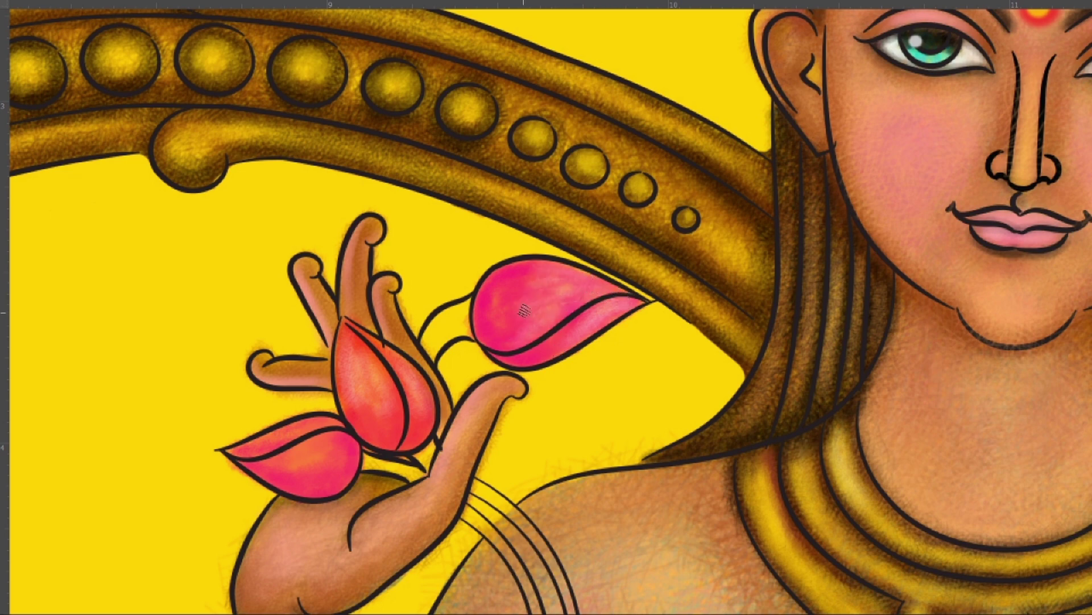
{"action": "left_click_drag", "start_coordinate": [235, 449], "coordinate": [304, 487]}
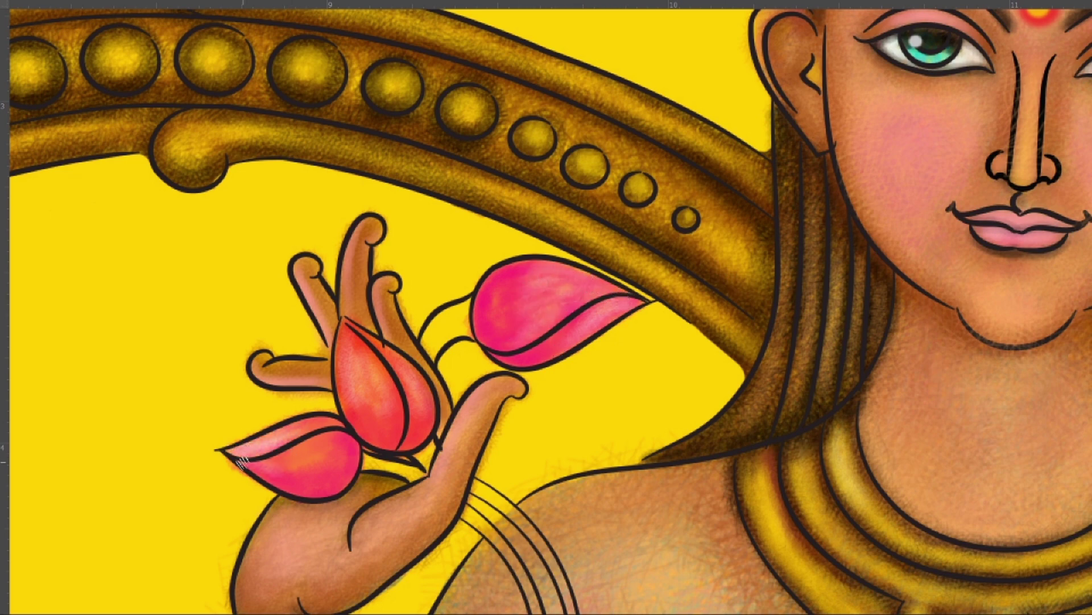